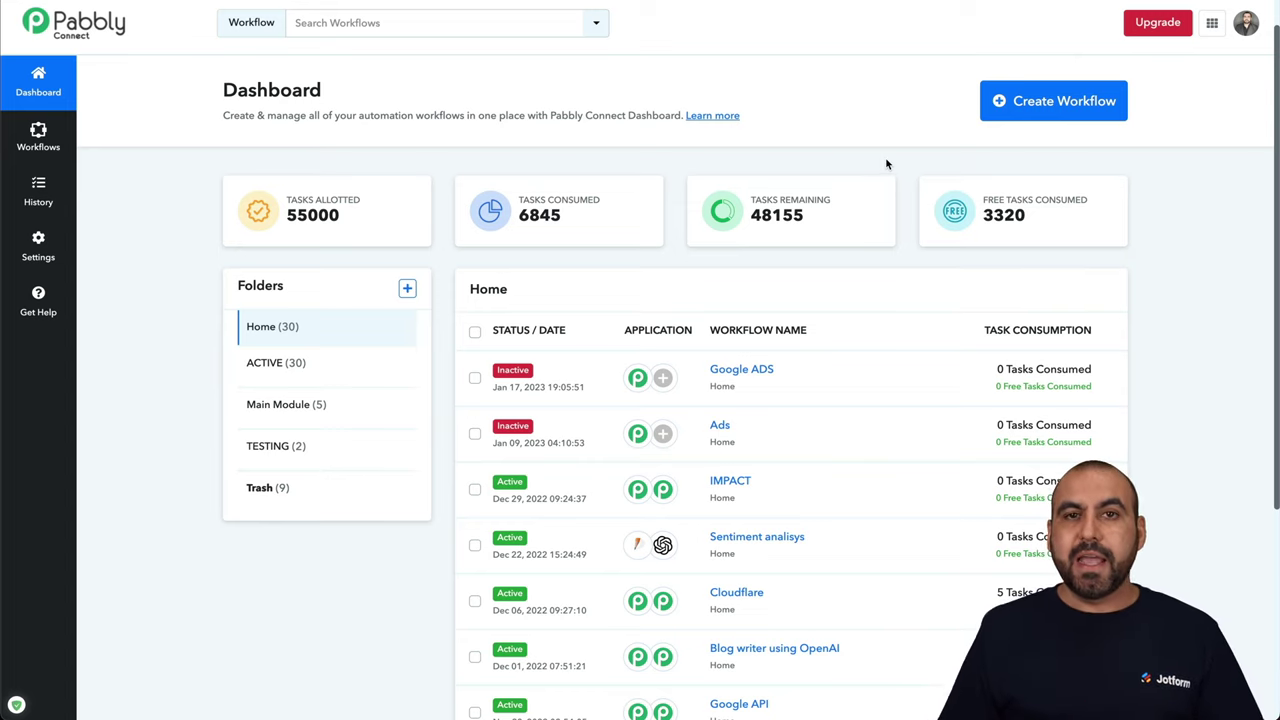
Create a new workflow named 'Jotform GPT-4'
click(1016, 118)
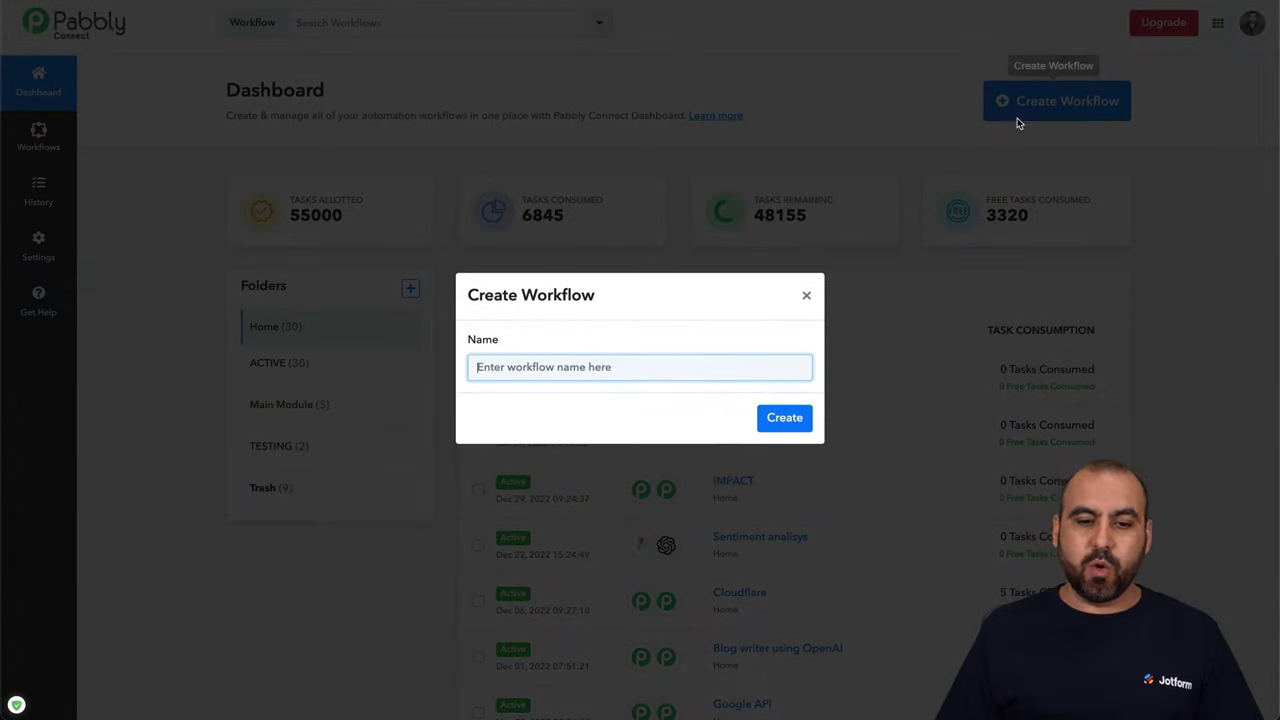
text(JOtform)
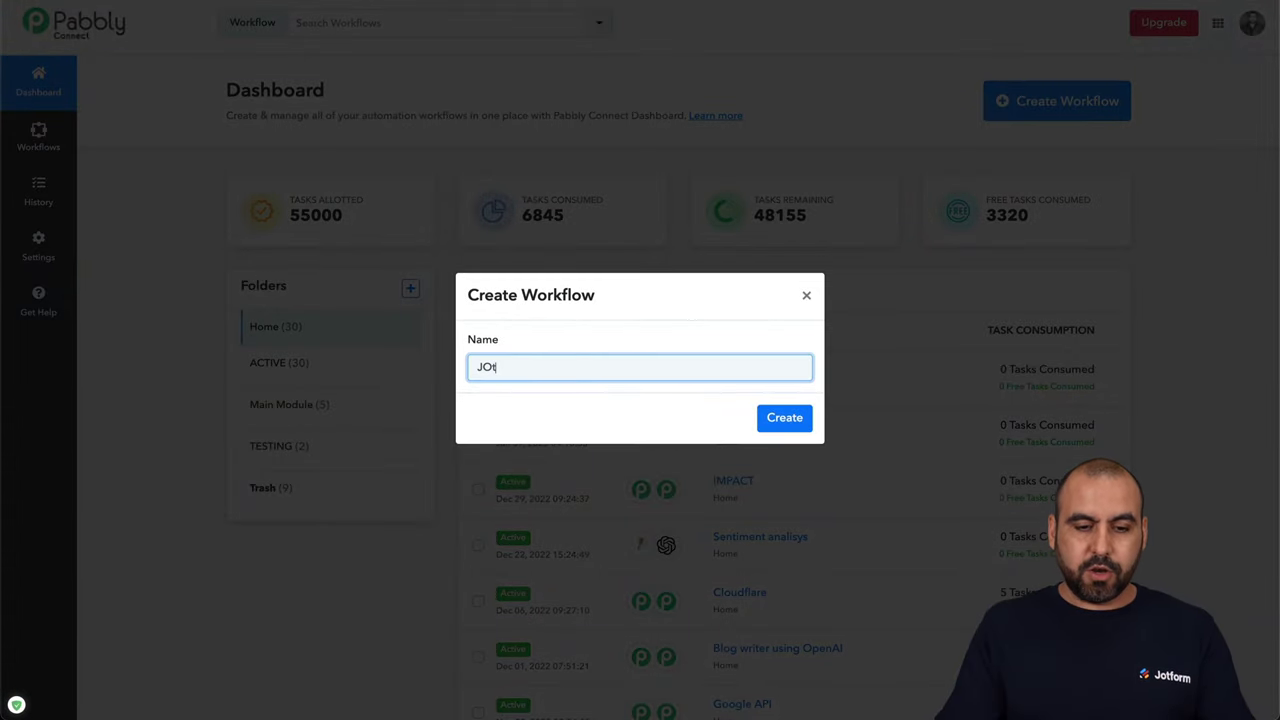
key(BackSpace)
key(BackSpace)
key(BackSpace)
key(BackSpace)
key(BackSpace)
key(BackSpace)
text(otform GPT-4)
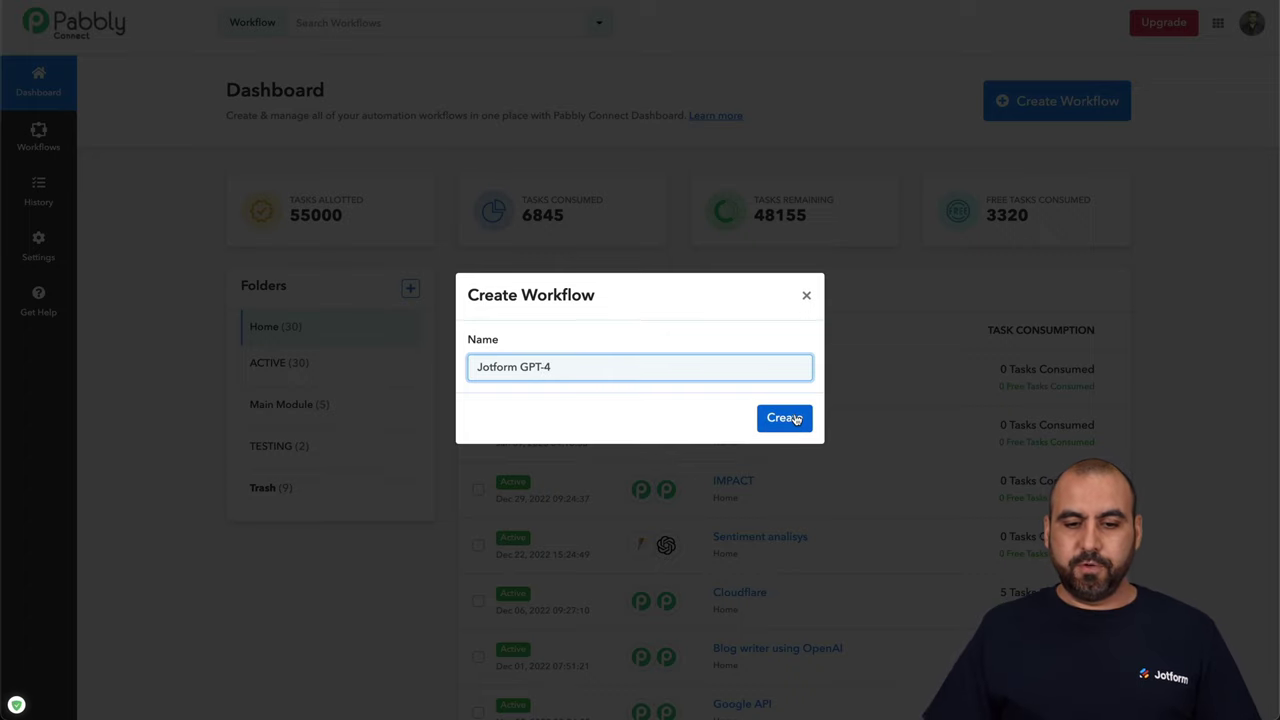
click(784, 417)
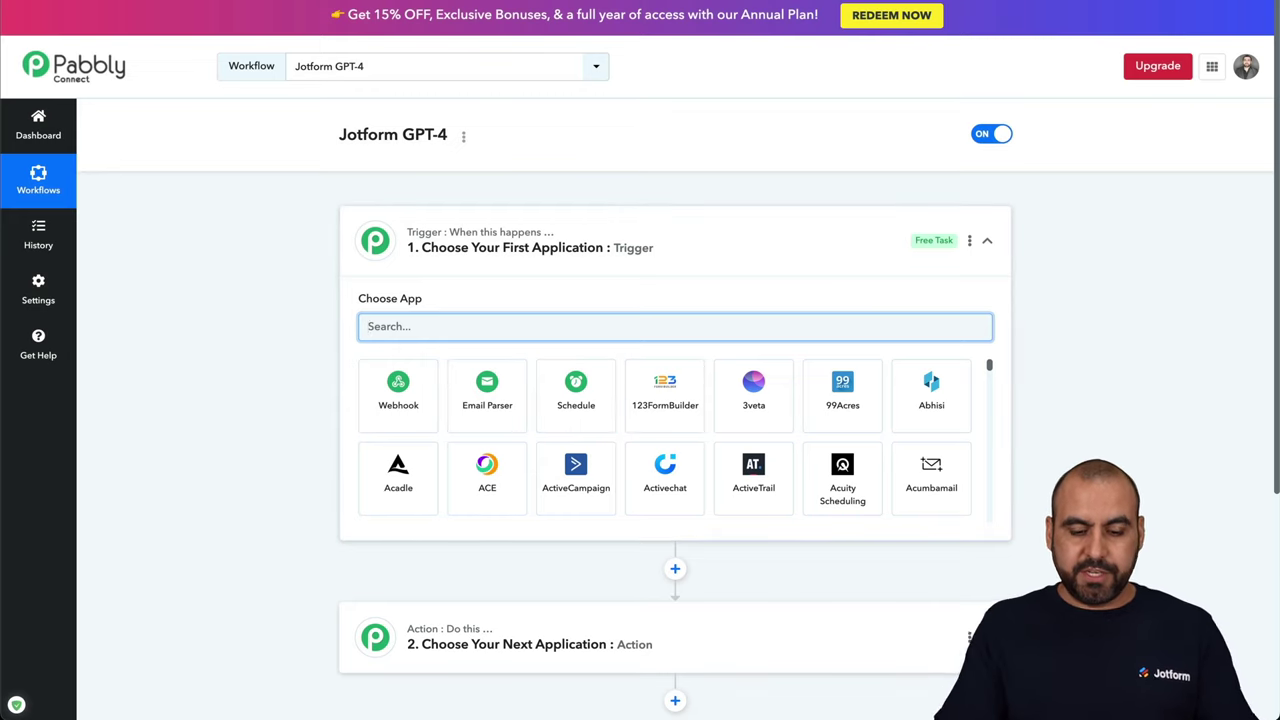
Set the trigger to JotForm's New Response event and copy its webhook URL
text(jotform)
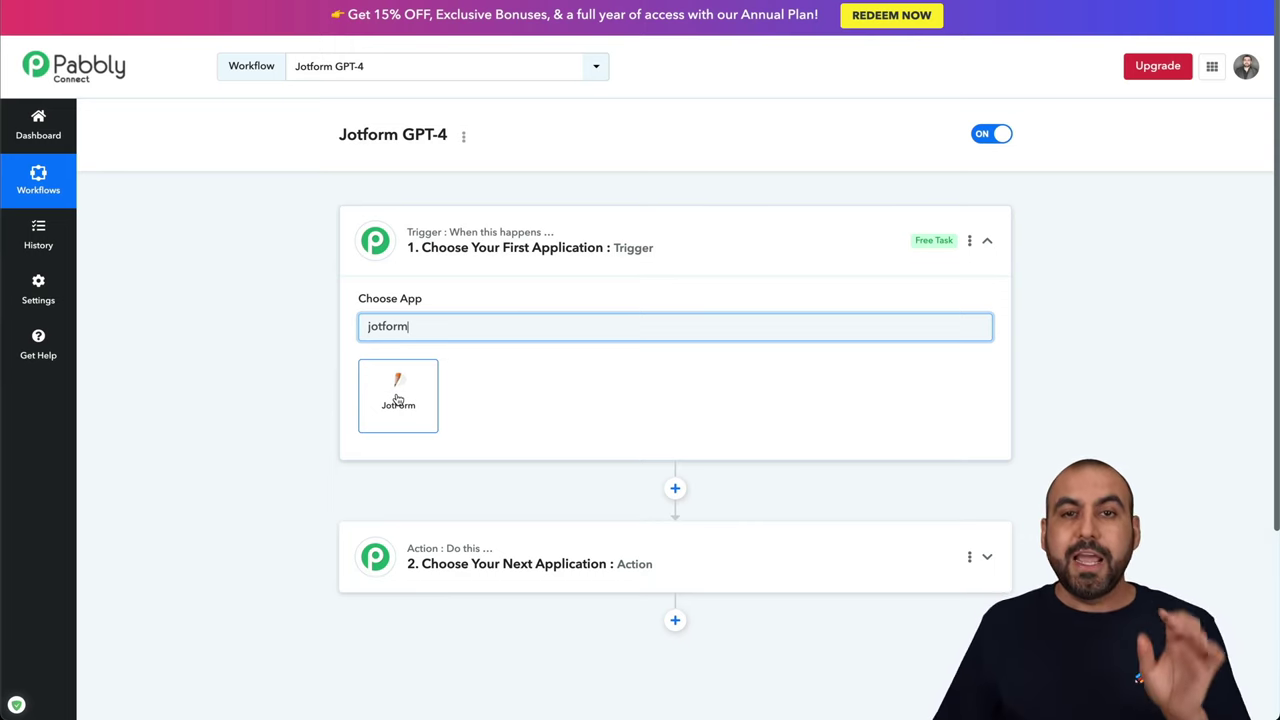
click(397, 398)
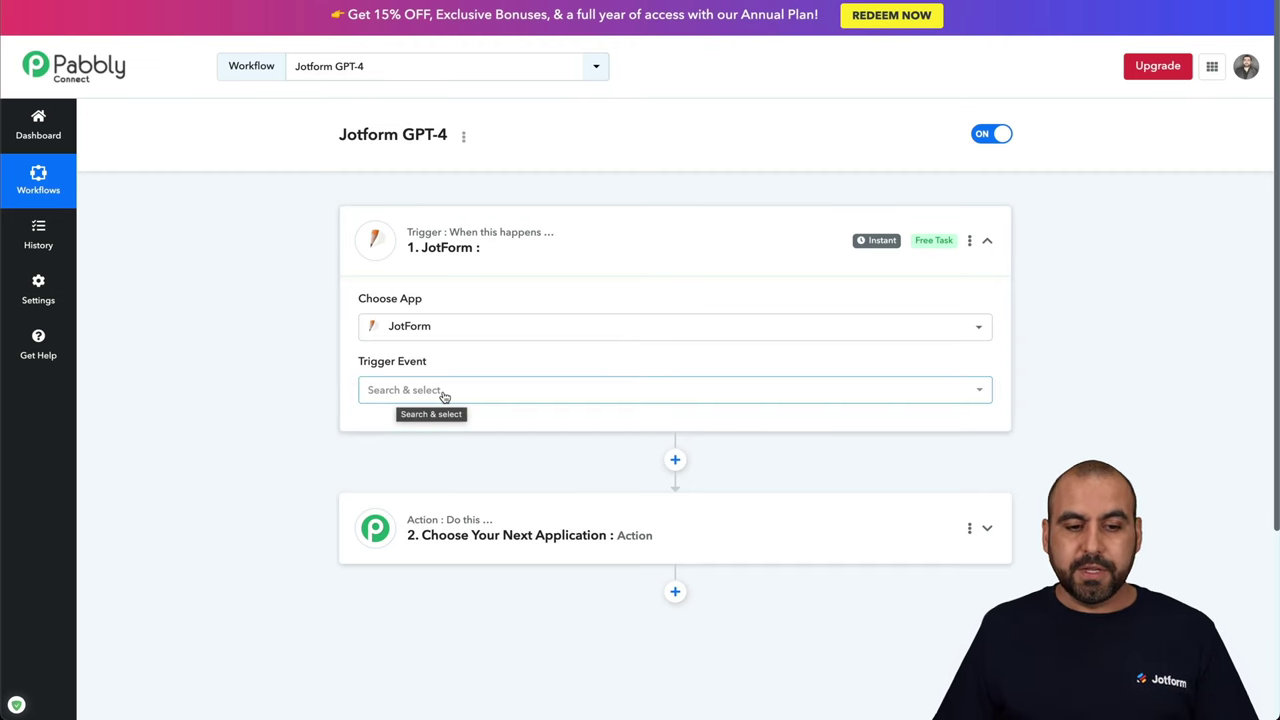
click(443, 397)
click(438, 456)
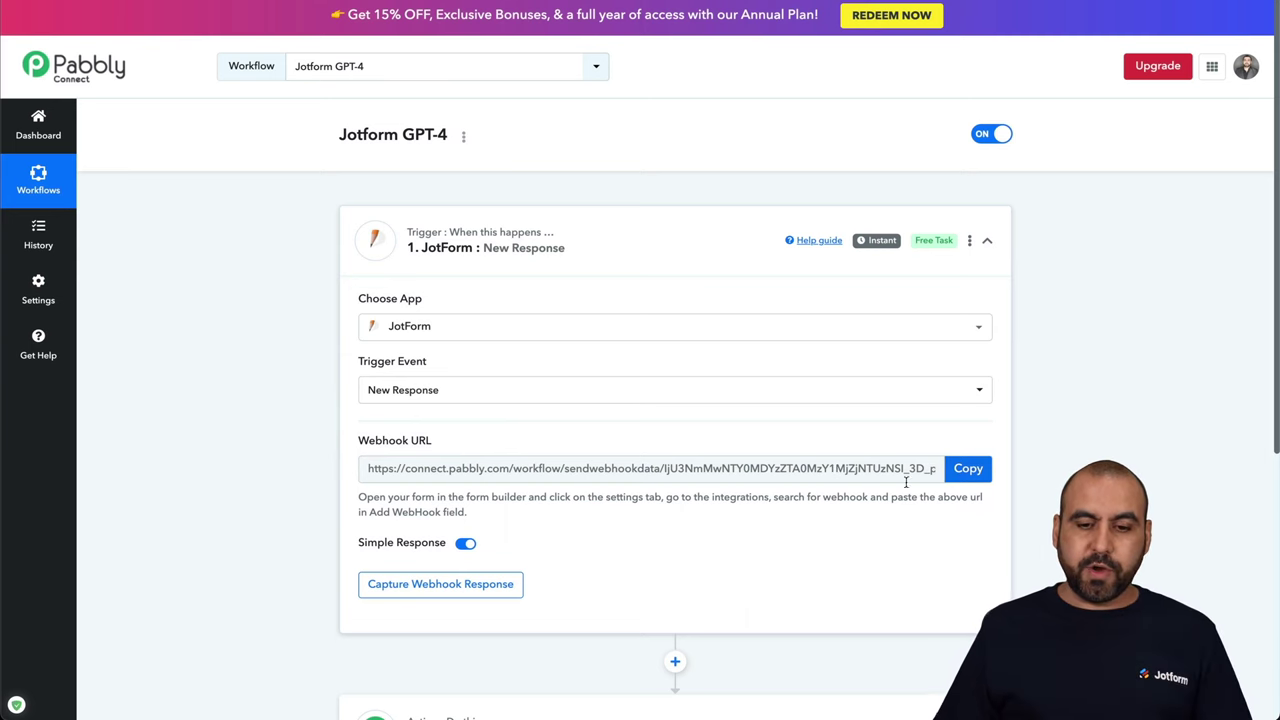
click(970, 476)
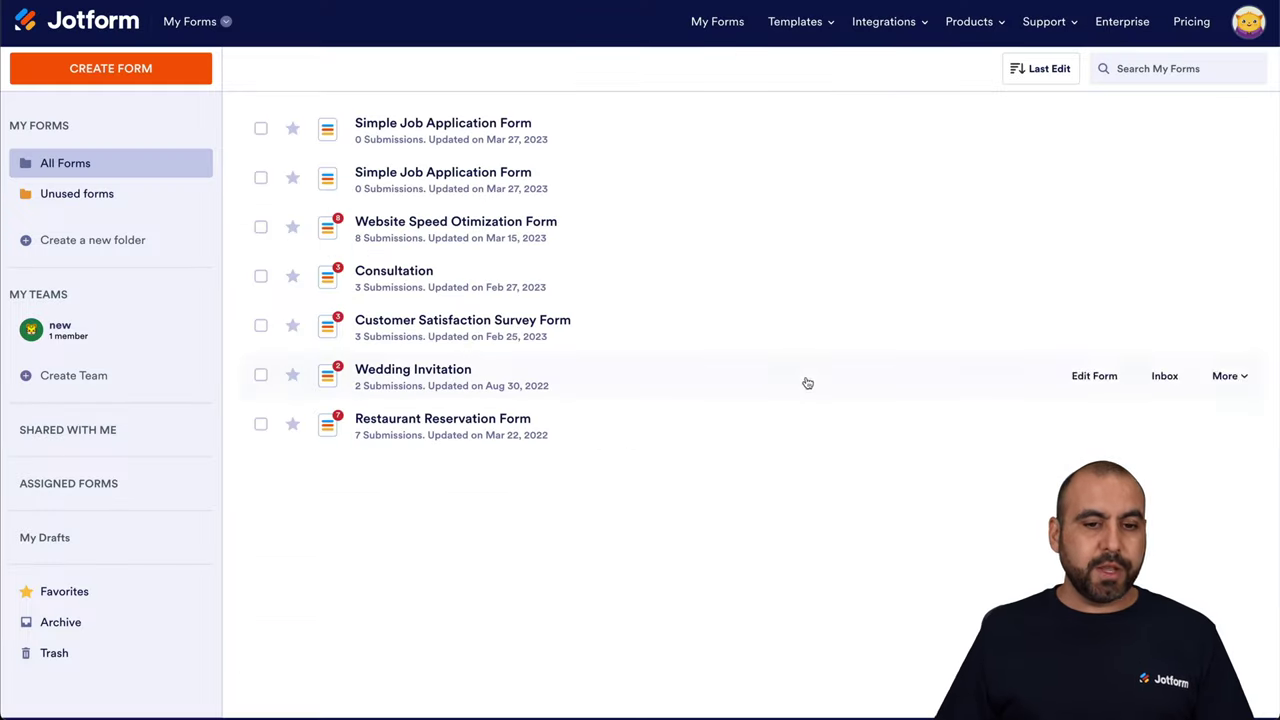
Start a new Jotform form from scratch using the Classic Form layout
click(168, 78)
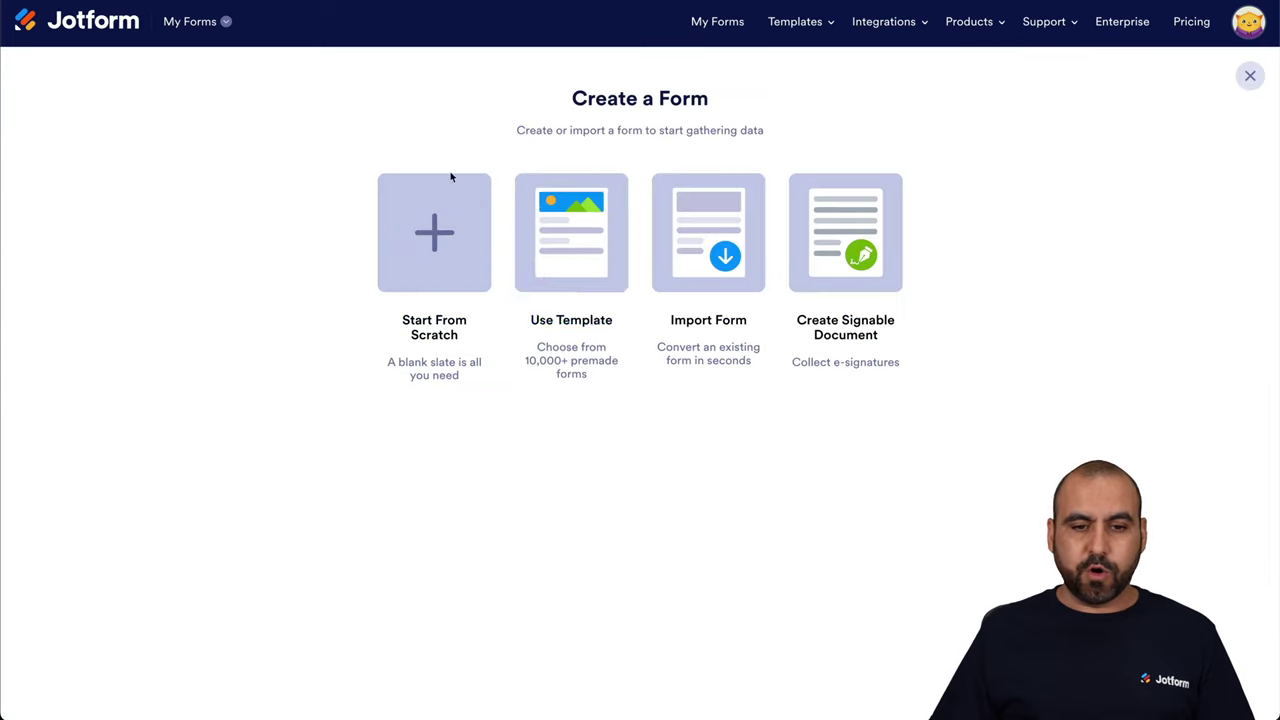
click(479, 264)
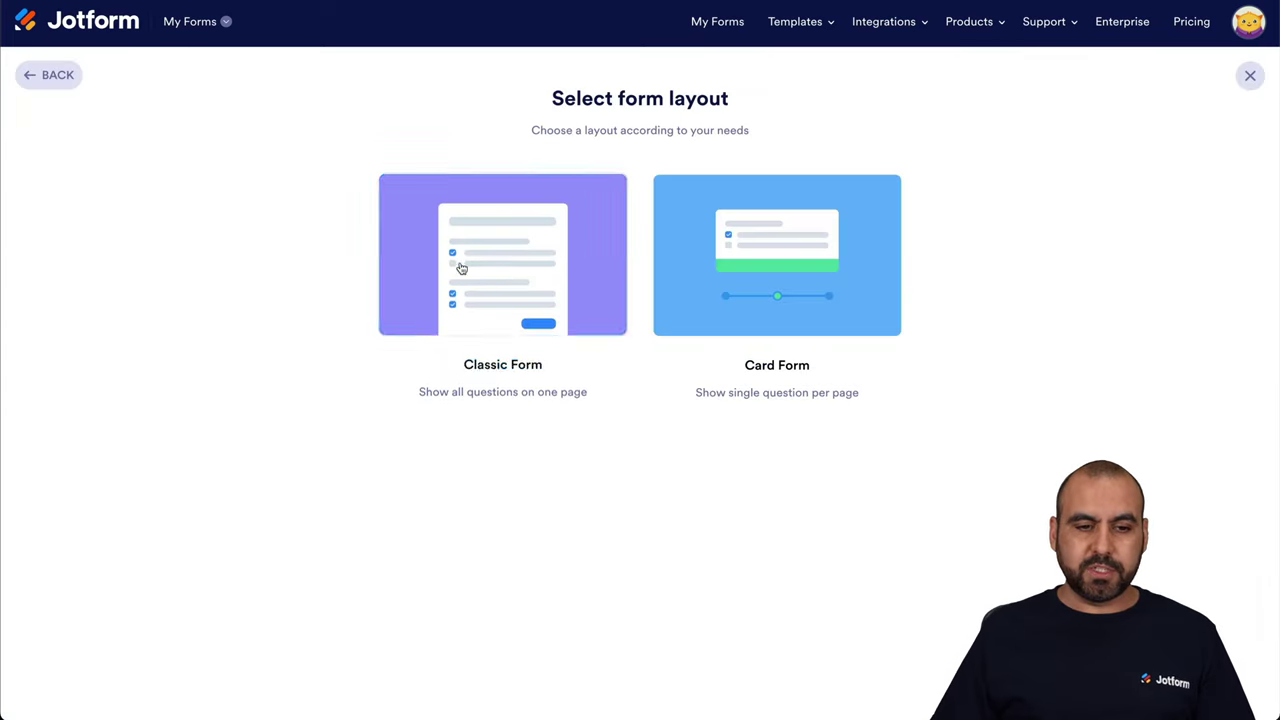
click(531, 274)
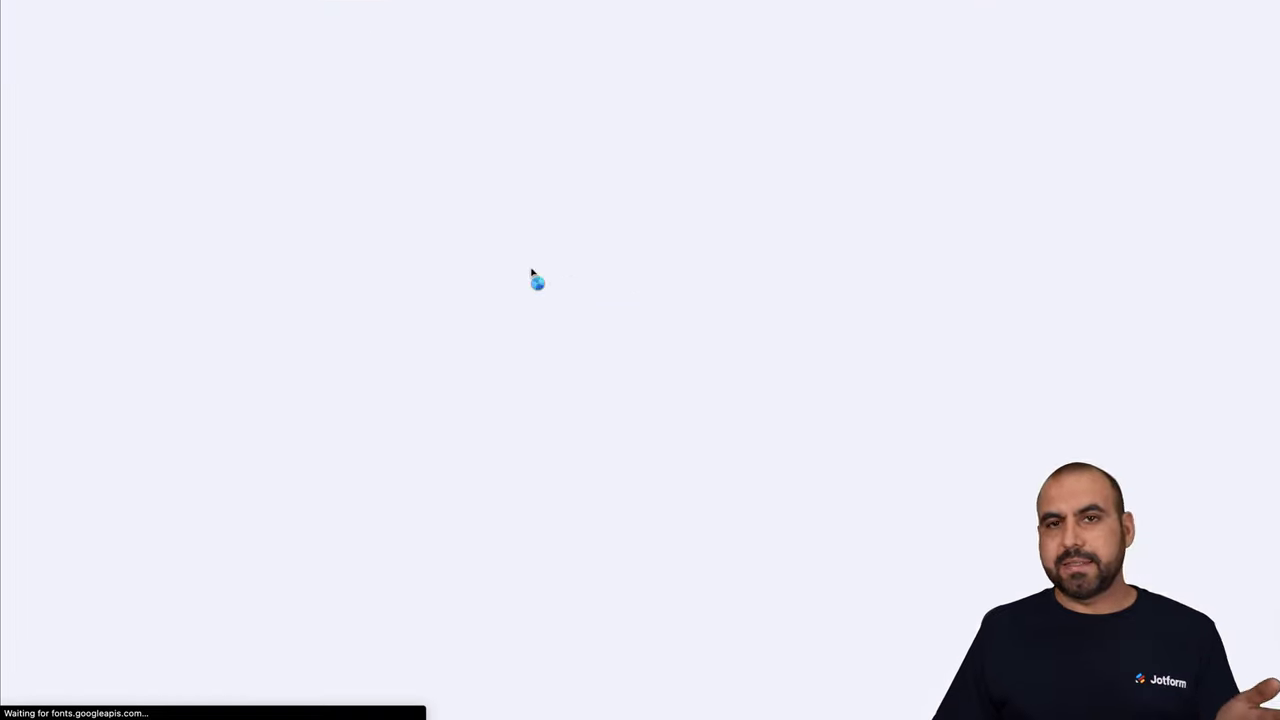
Add Full Name, Email and Long Text elements to the form
click(88, 132)
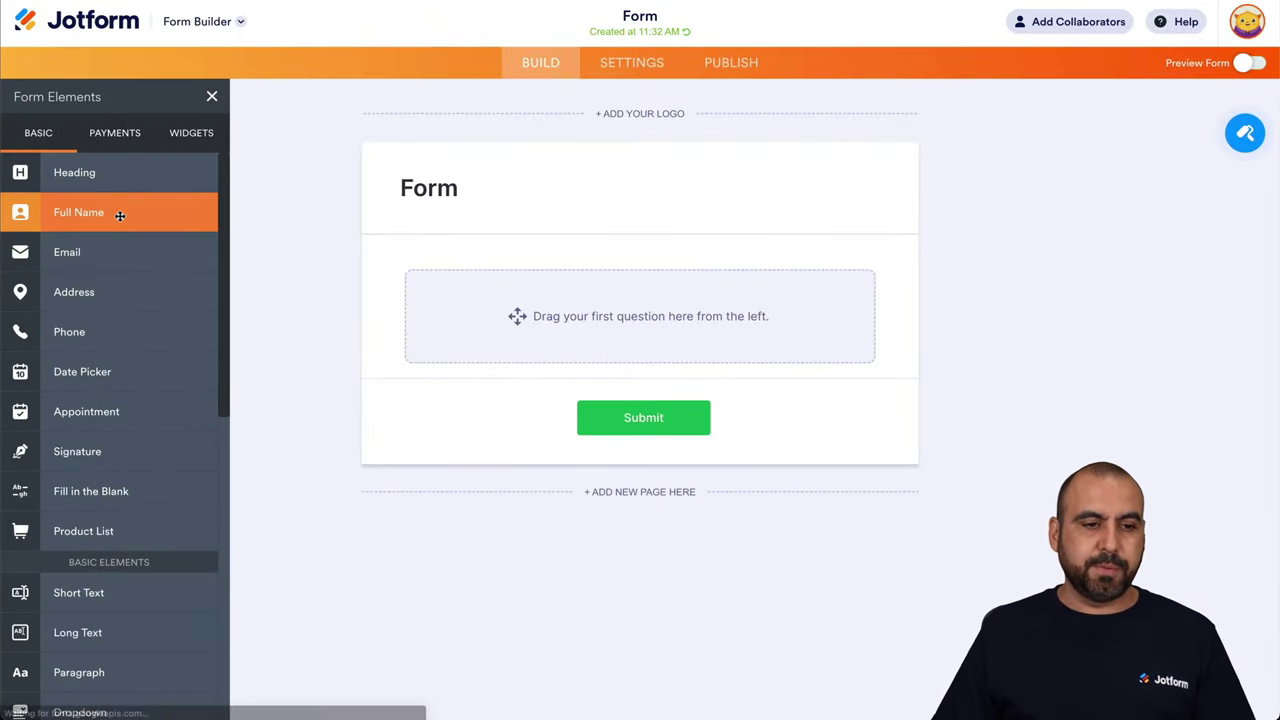
click(120, 212)
drag(94, 251, 554, 374)
scroll(136, 551, down, 2)
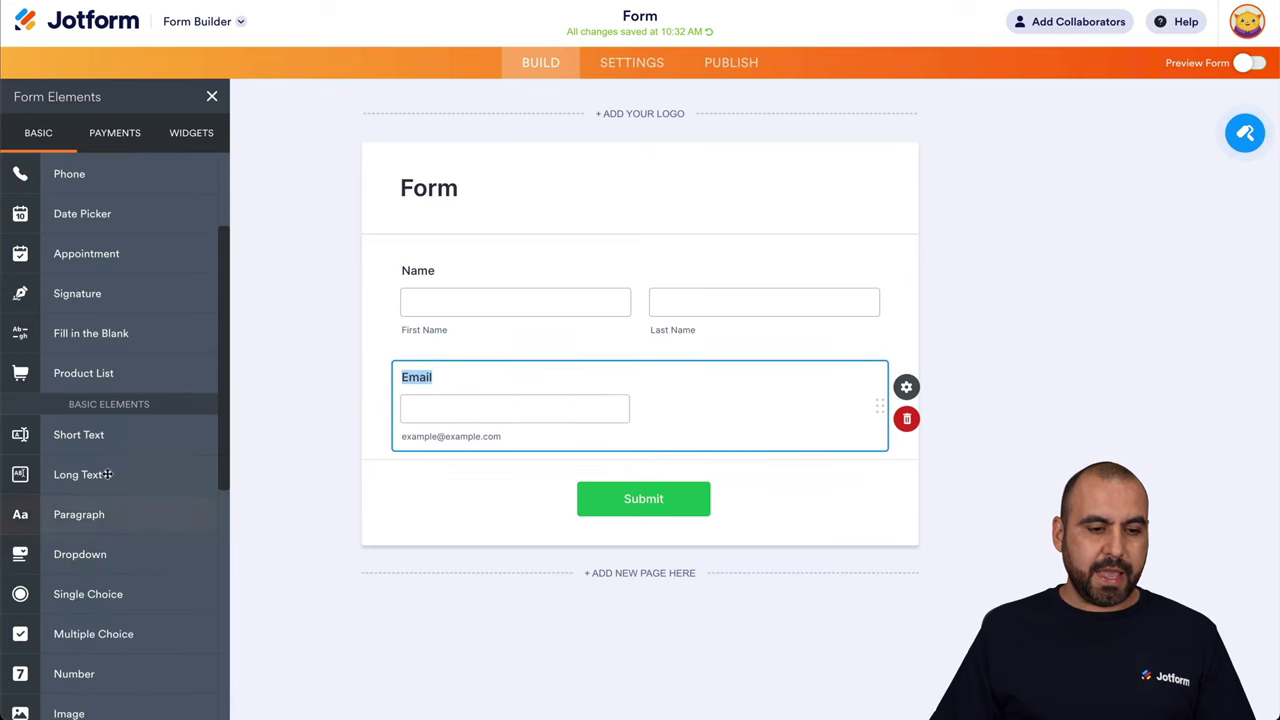
drag(100, 474, 560, 352)
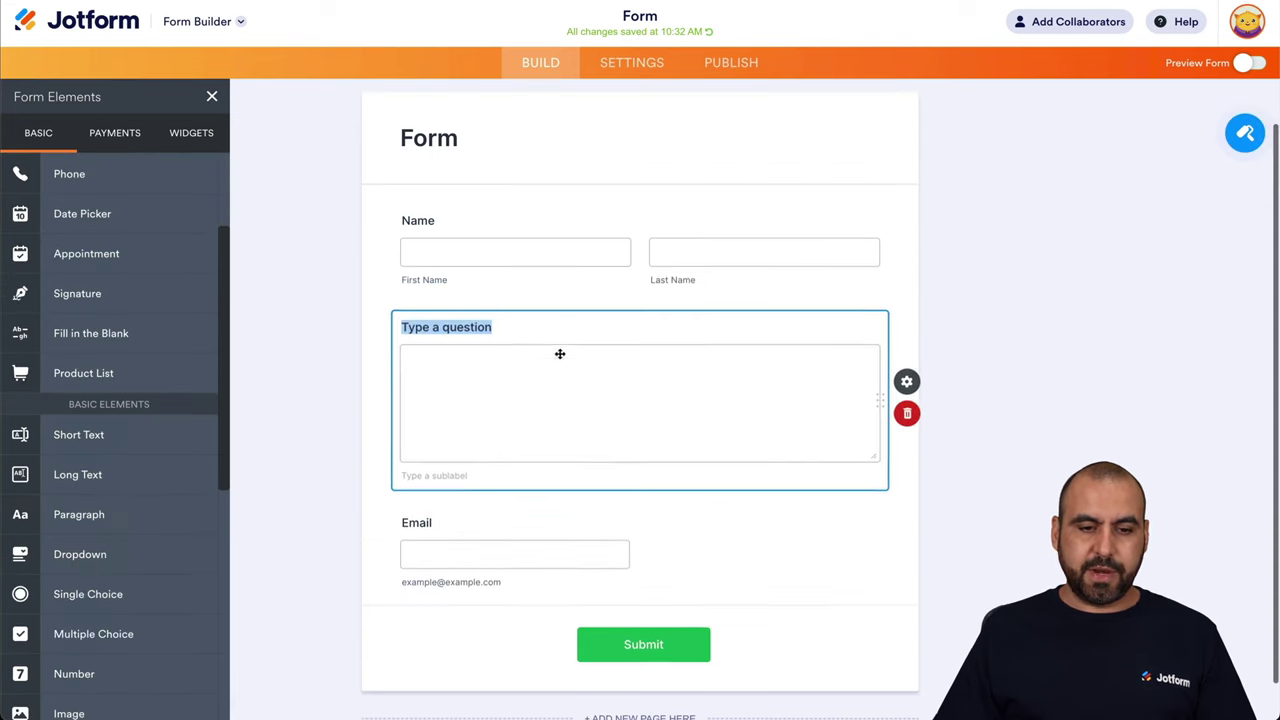
click(791, 217)
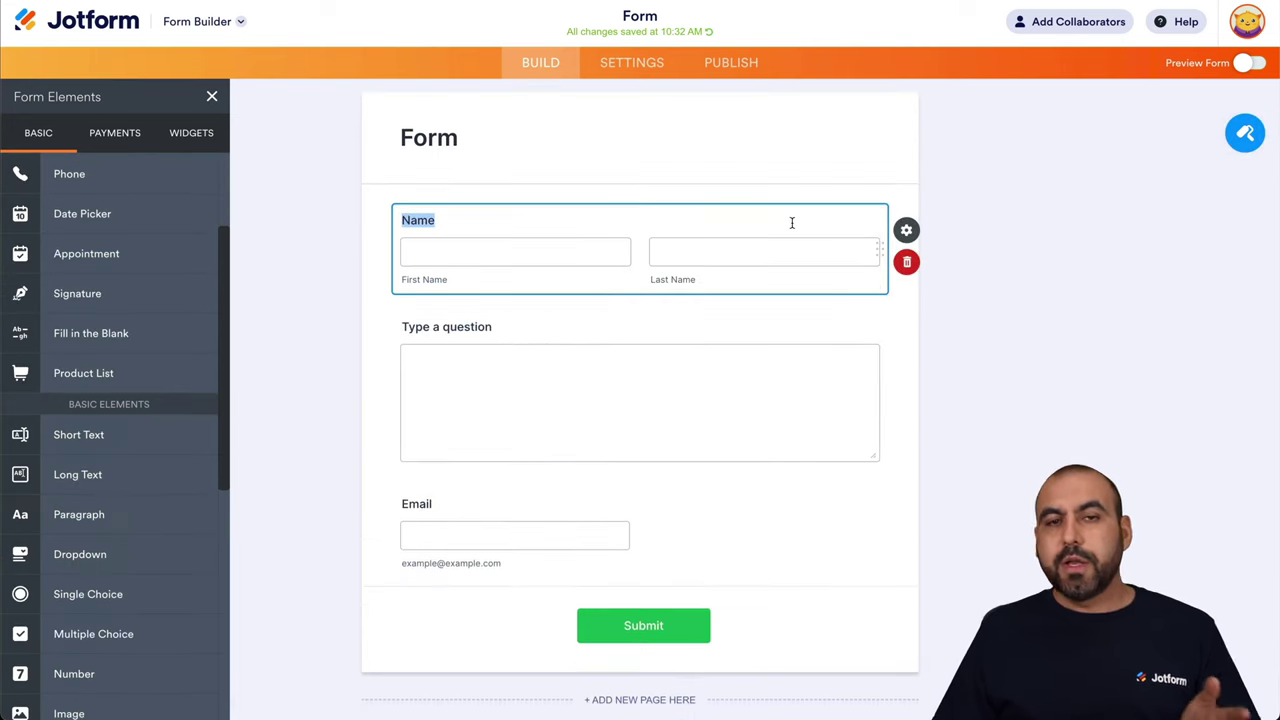
Find and open the WebHooks integration in the form's Settings > Integrations
click(636, 62)
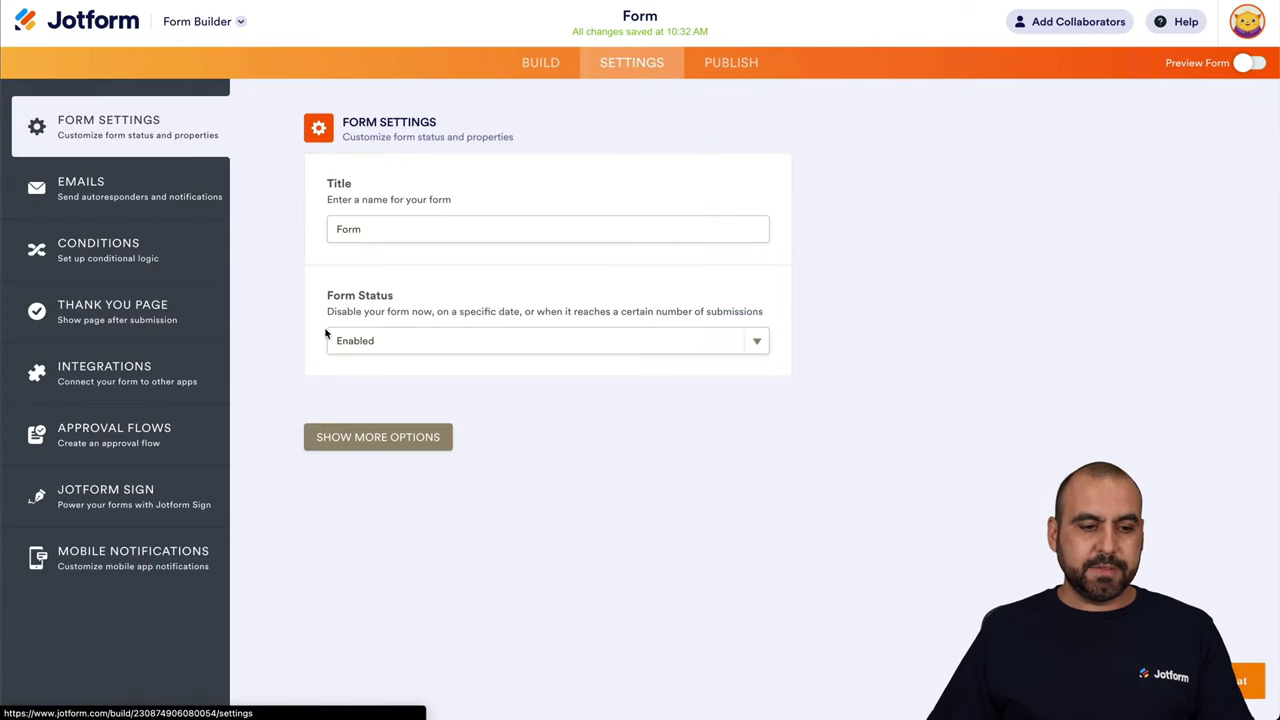
click(103, 380)
click(577, 165)
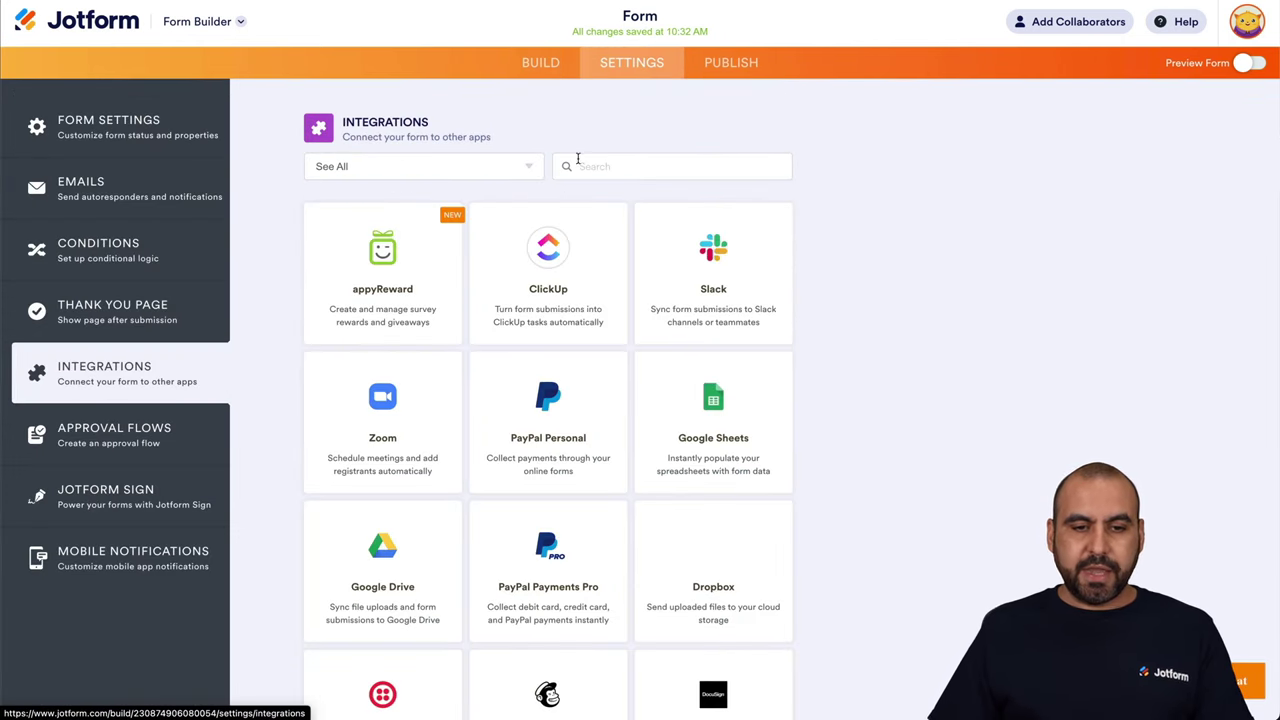
text(webhook)
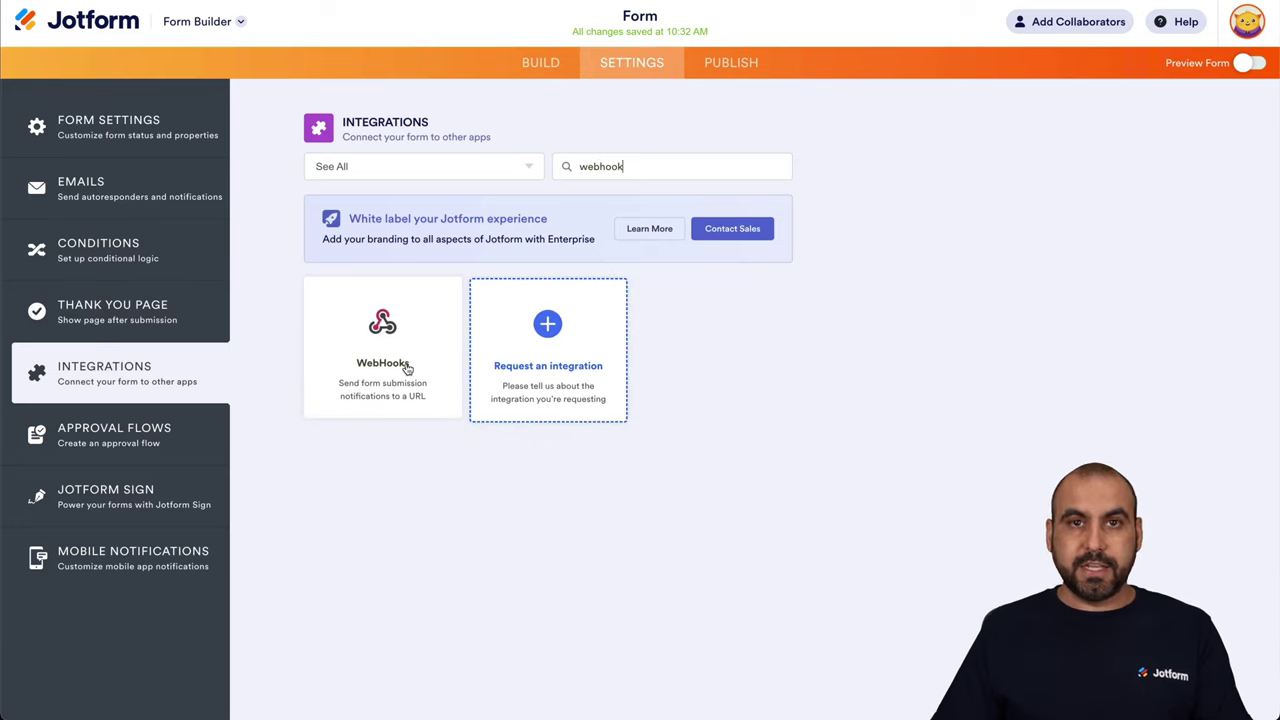
click(404, 370)
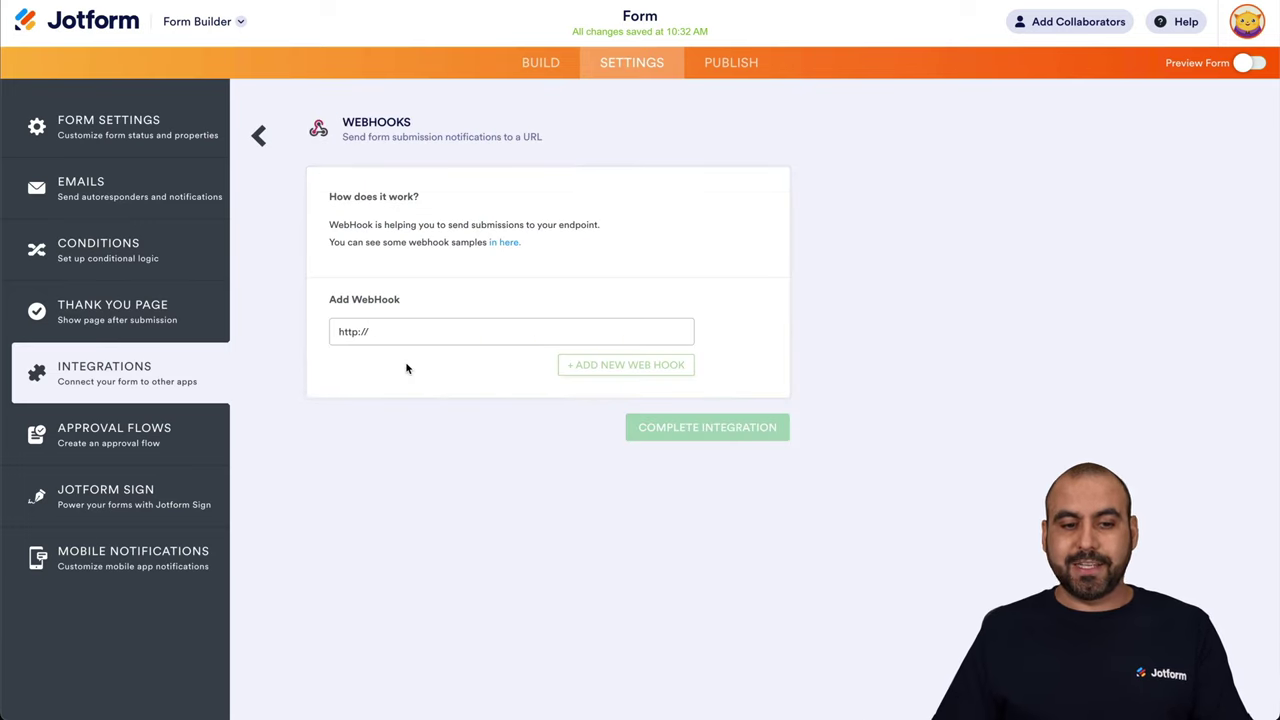
Paste the Pabbly webhook URL as the WebHook address and complete the integration
triple_click(392, 338)
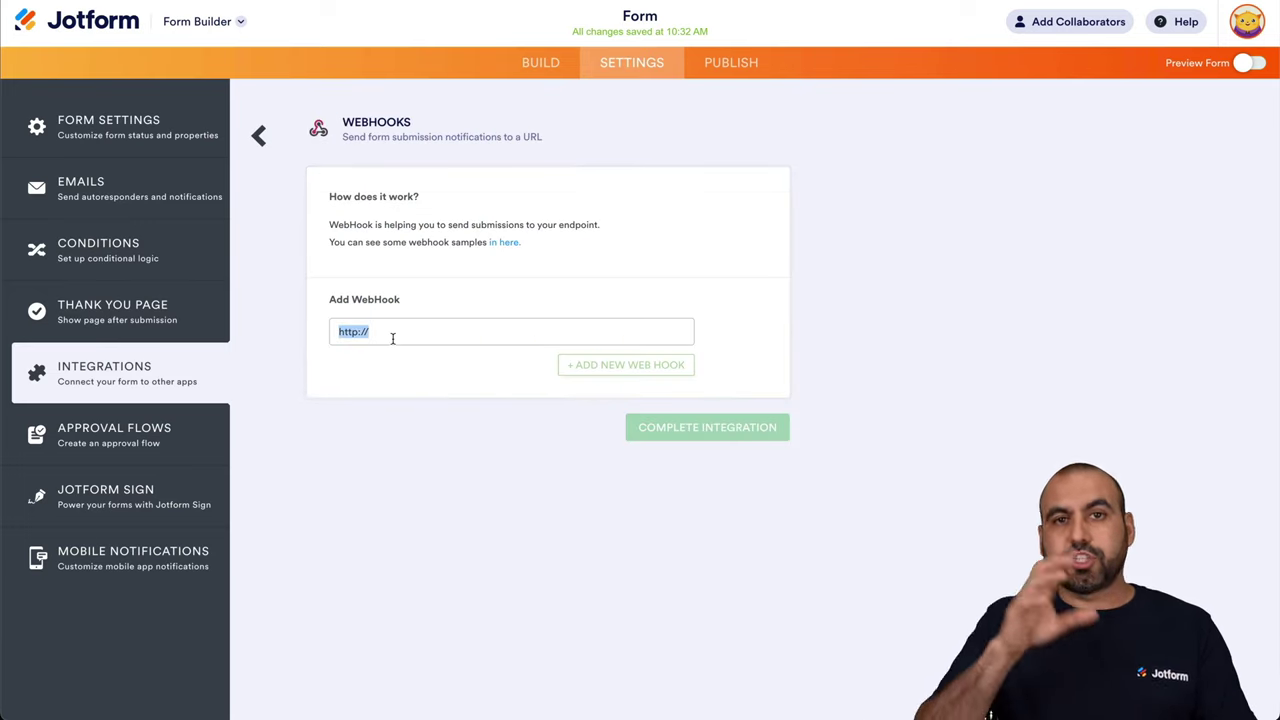
key(ctrl+v)
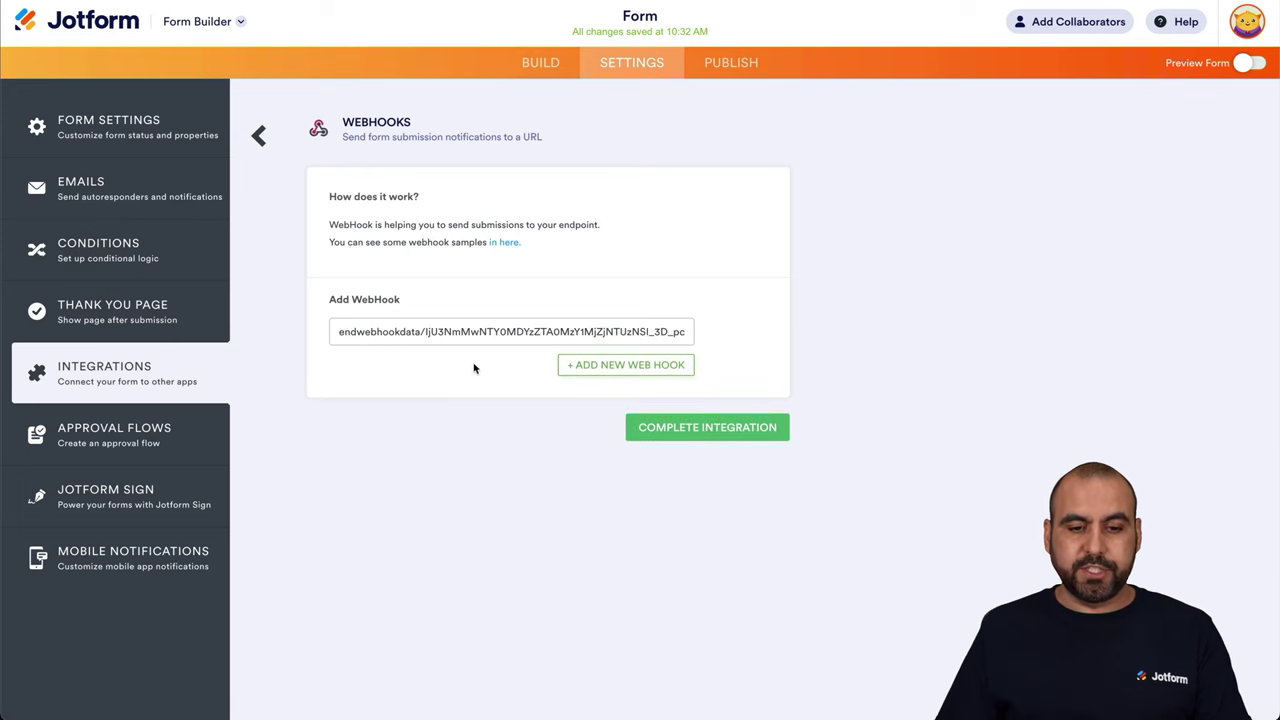
click(686, 366)
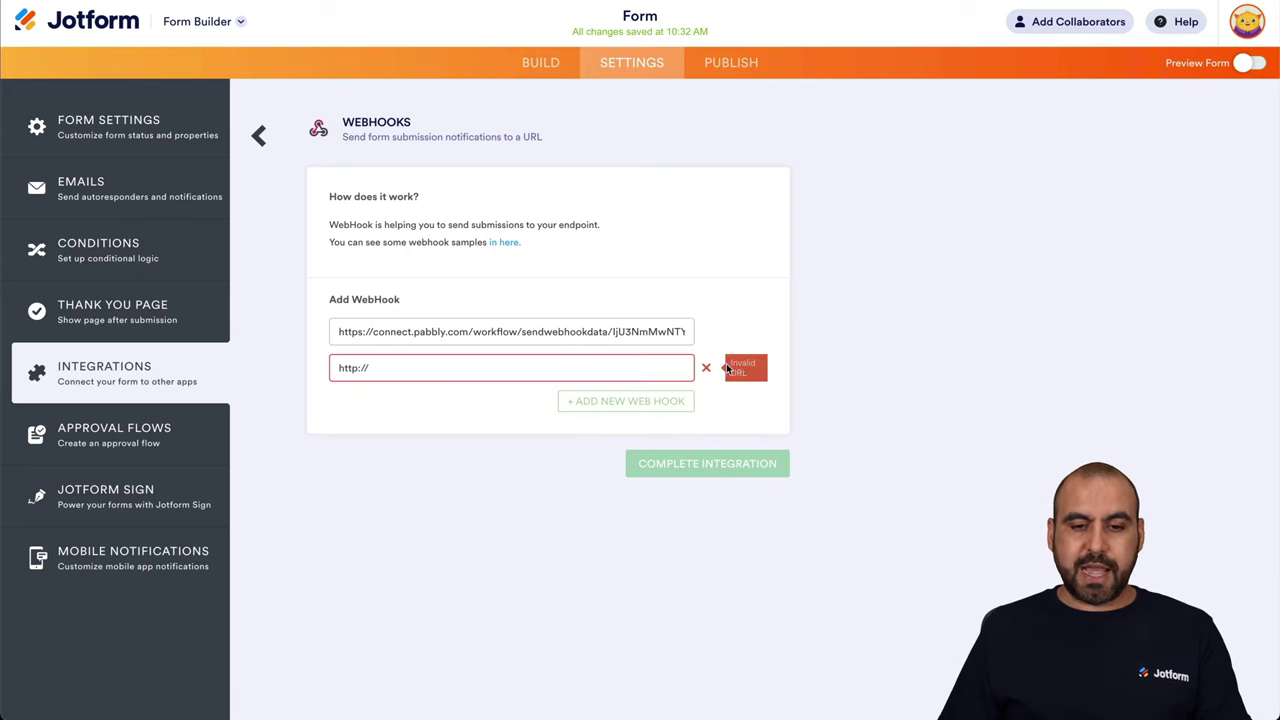
click(710, 368)
click(712, 421)
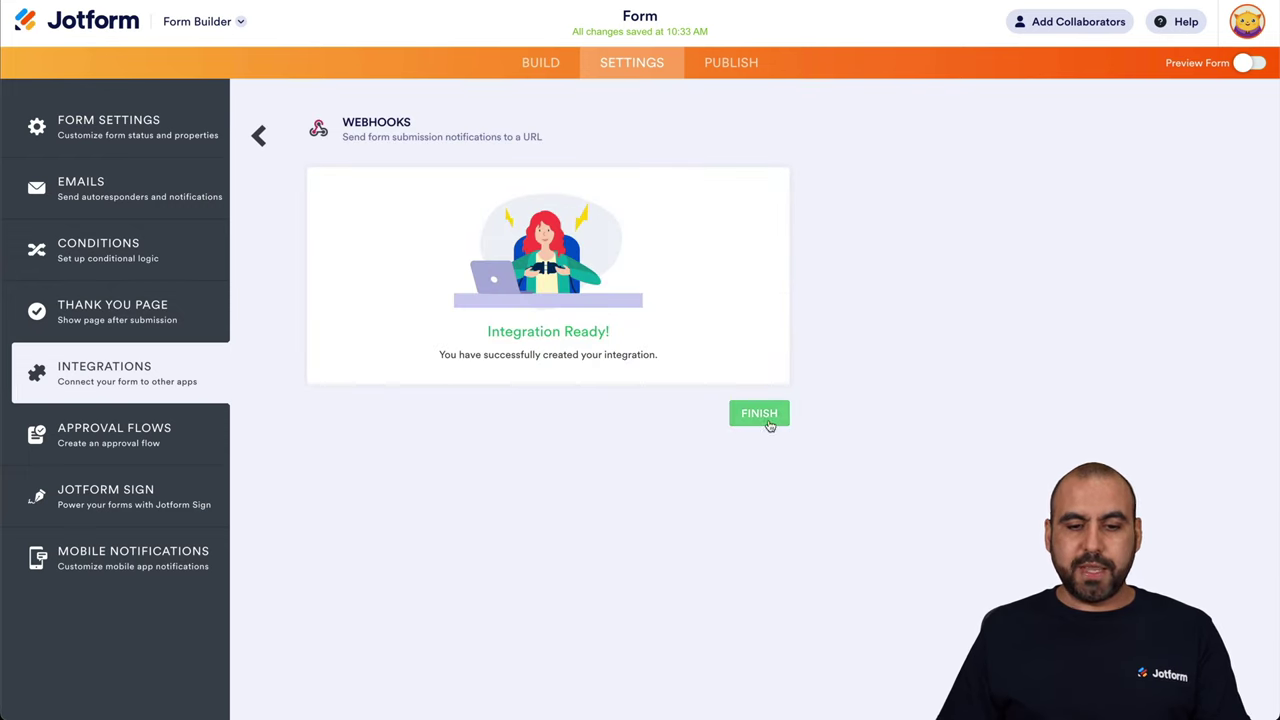
click(759, 413)
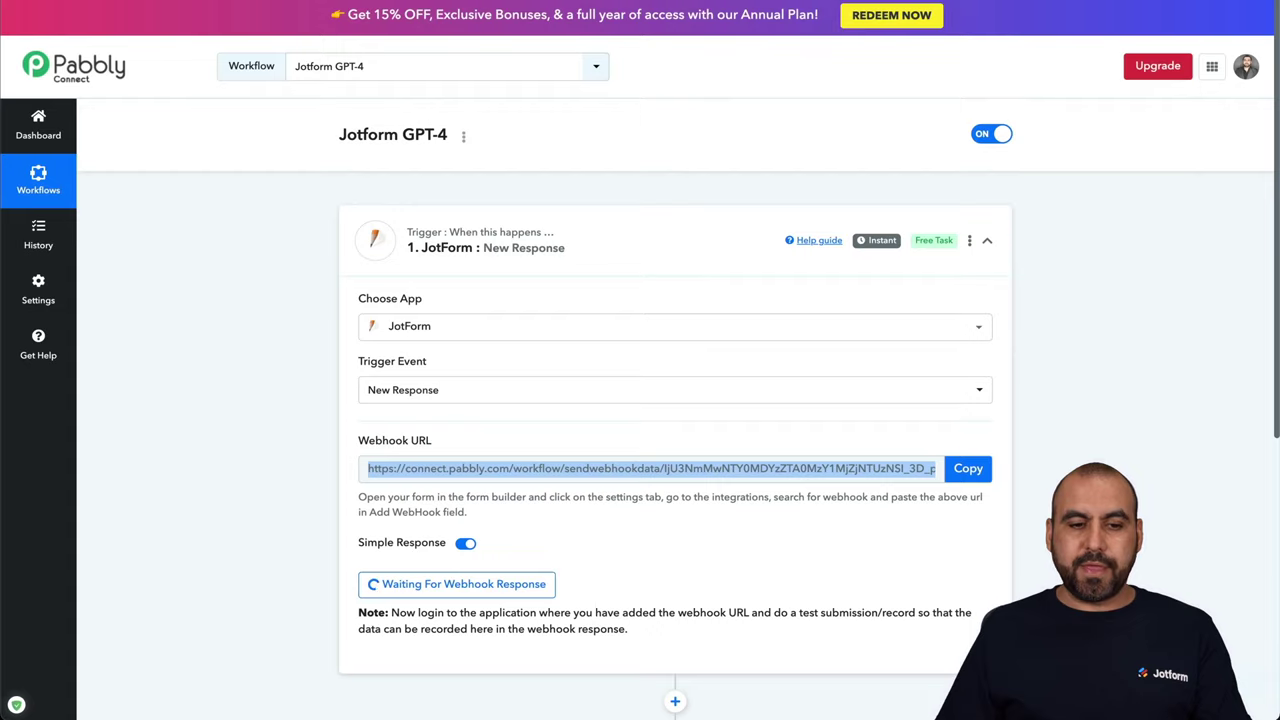
Open the published form and enter the submitter's first and last name
scroll(390, 483, down, 2)
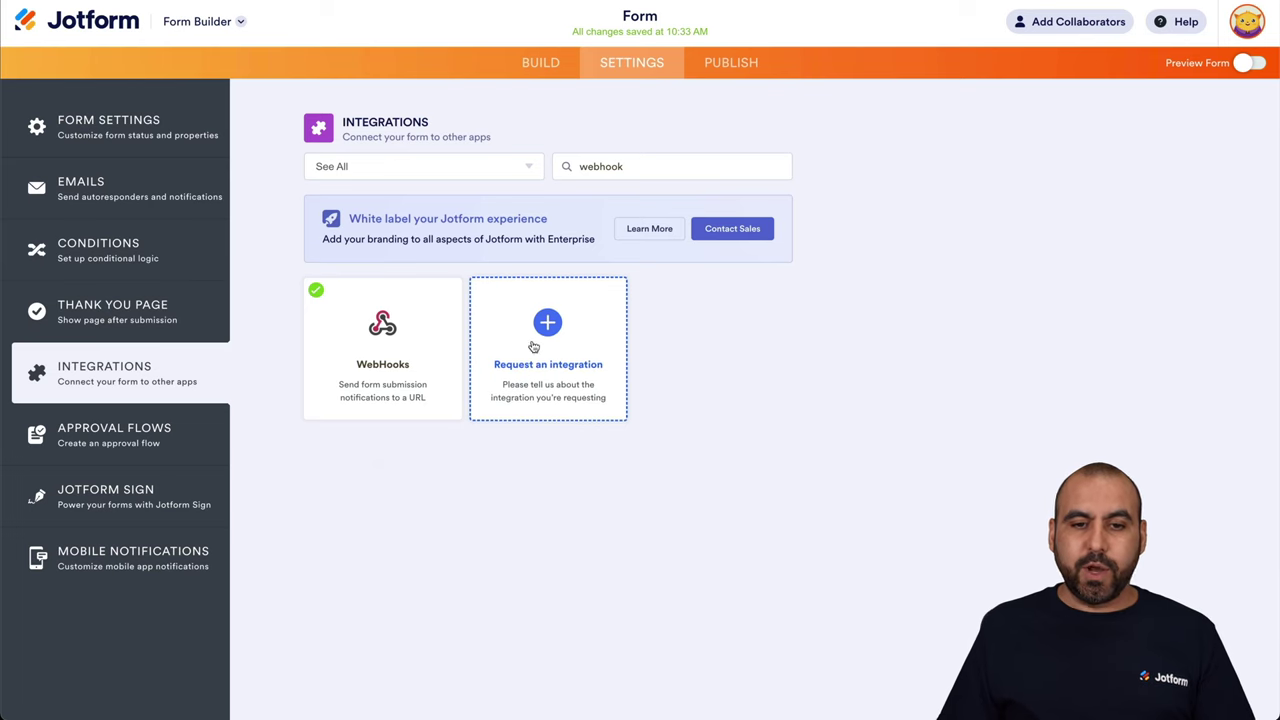
click(718, 66)
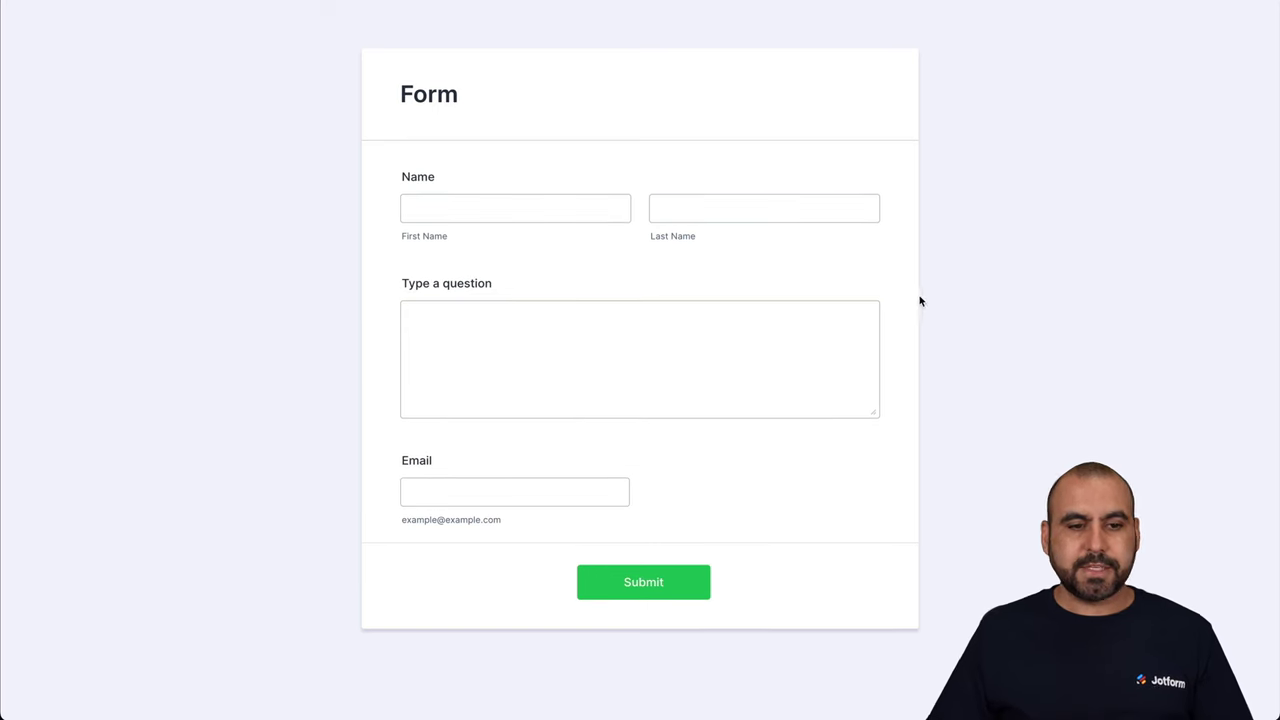
click(575, 206)
key(Tab)
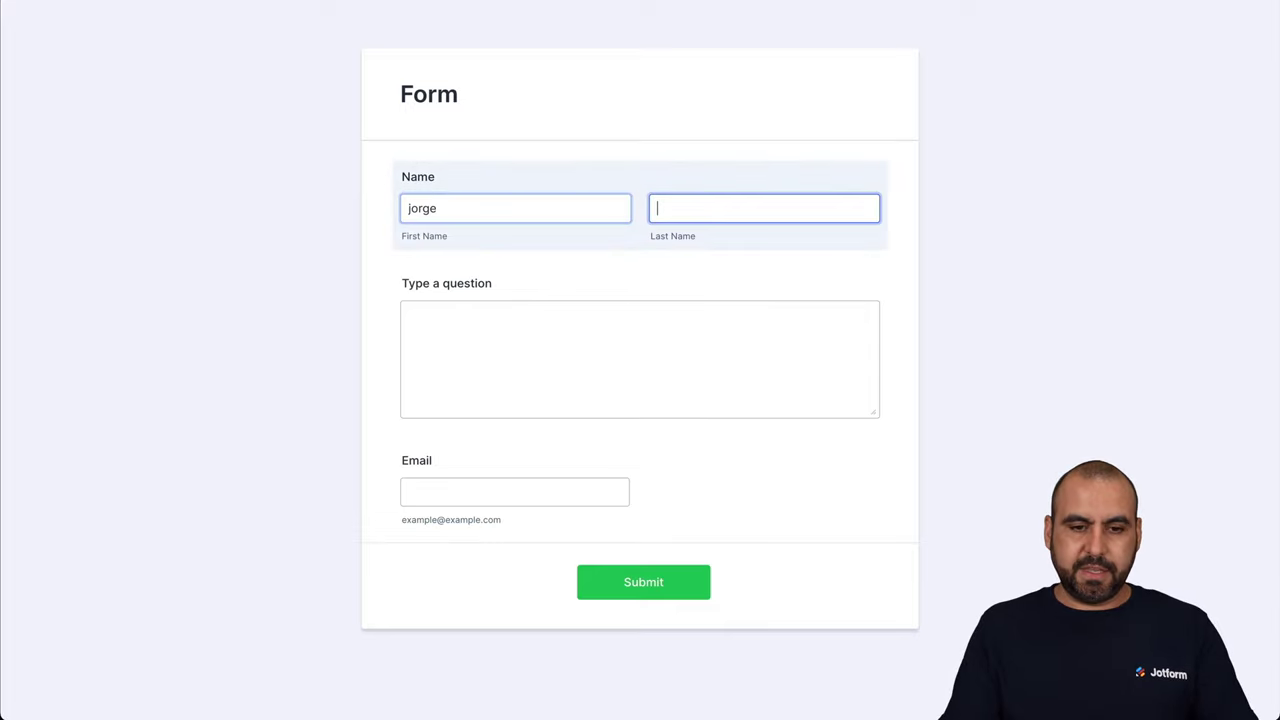
Enter the question 'I need to know more about Jotform' and an e-mail address, then submit
key(Tab)
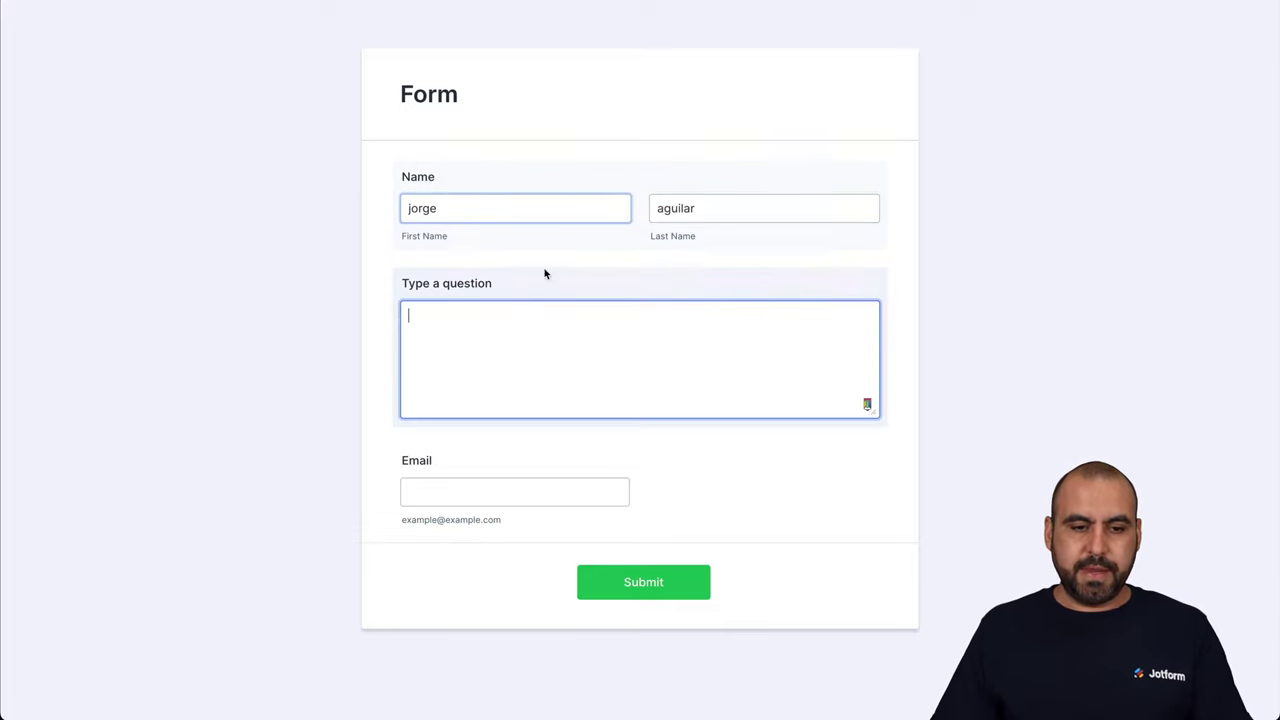
text(I need to know more about Jotform)
click(434, 490)
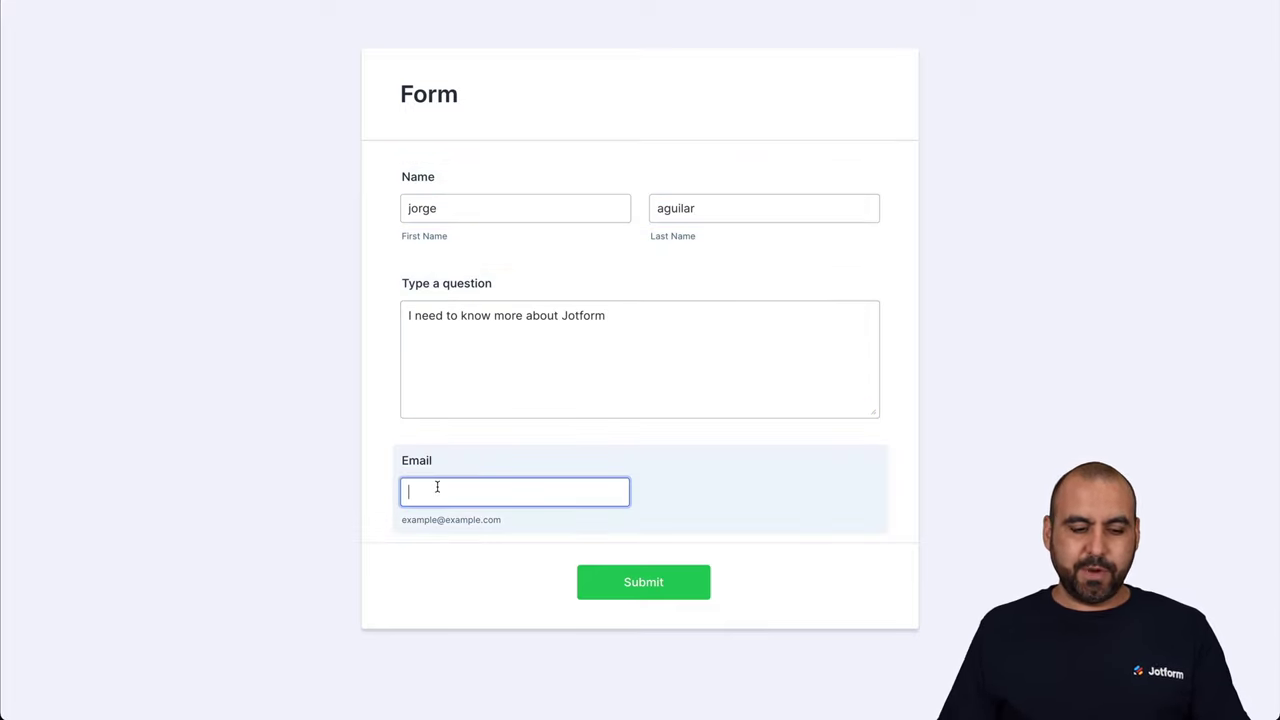
click(660, 588)
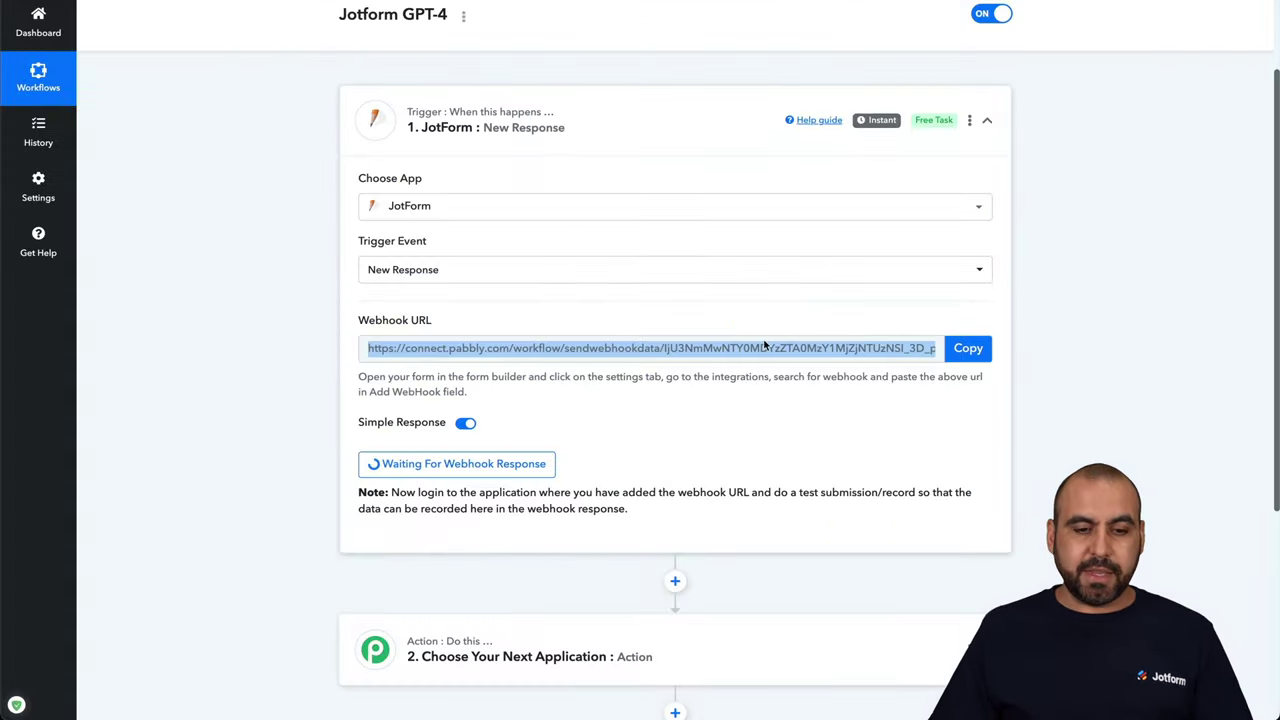
Review the captured submission ID, question, e-mail and name fields in the trigger's Response Received
scroll(643, 648, up, 2)
scroll(784, 380, down, 3)
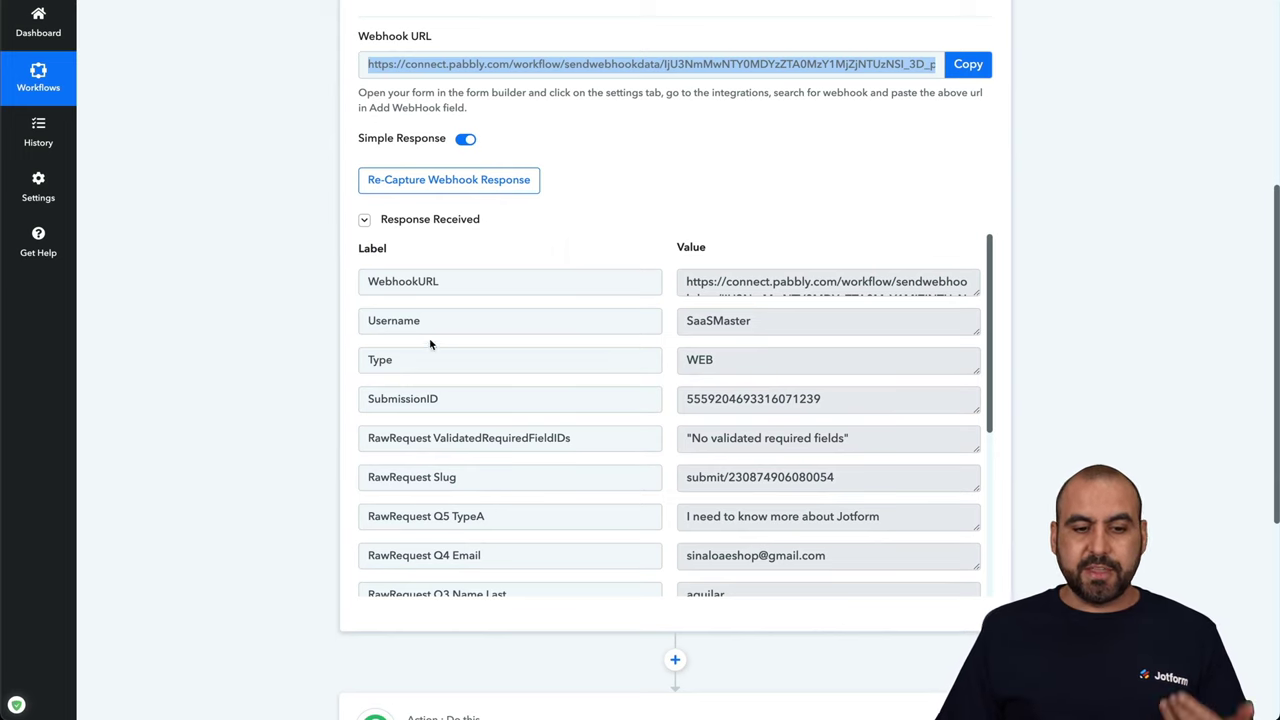
scroll(557, 500, down, 3)
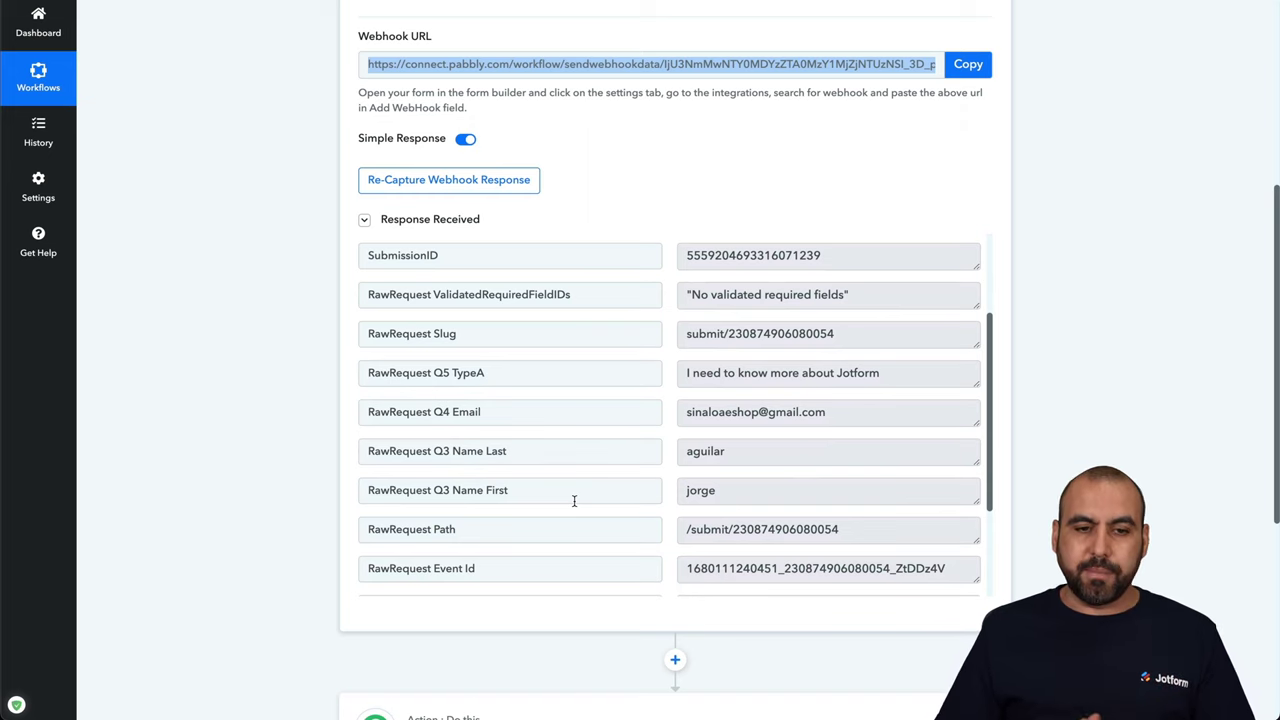
click(925, 172)
right_click(940, 200)
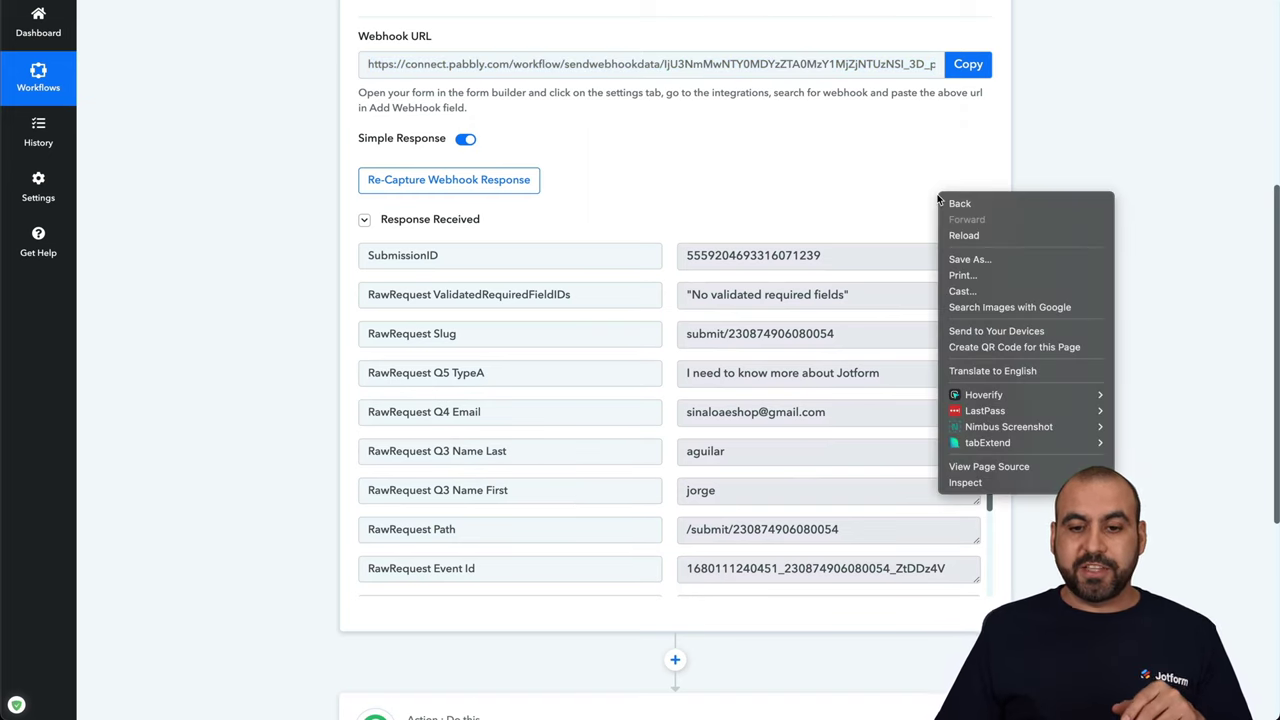
click(1048, 117)
scroll(1030, 225, down, 8)
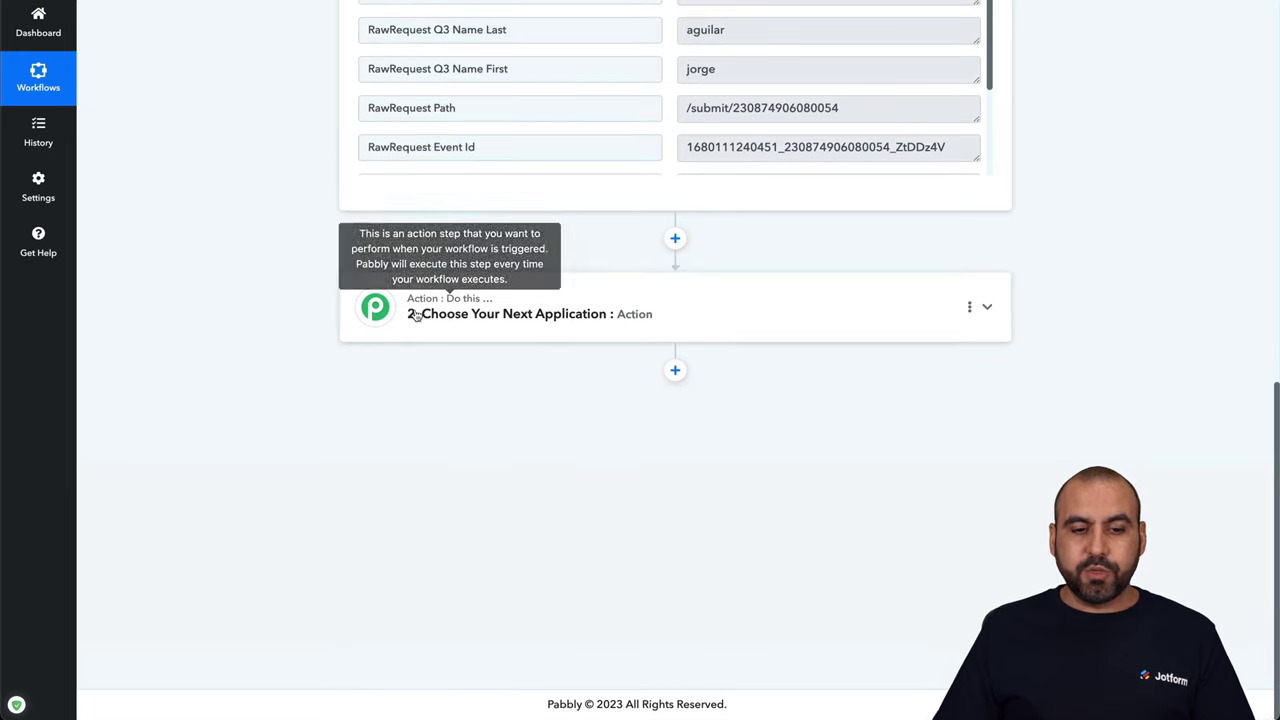
Set step 2 to ChatGPT's Ask ChatGPT action event and begin connecting a ChatGPT account
click(644, 327)
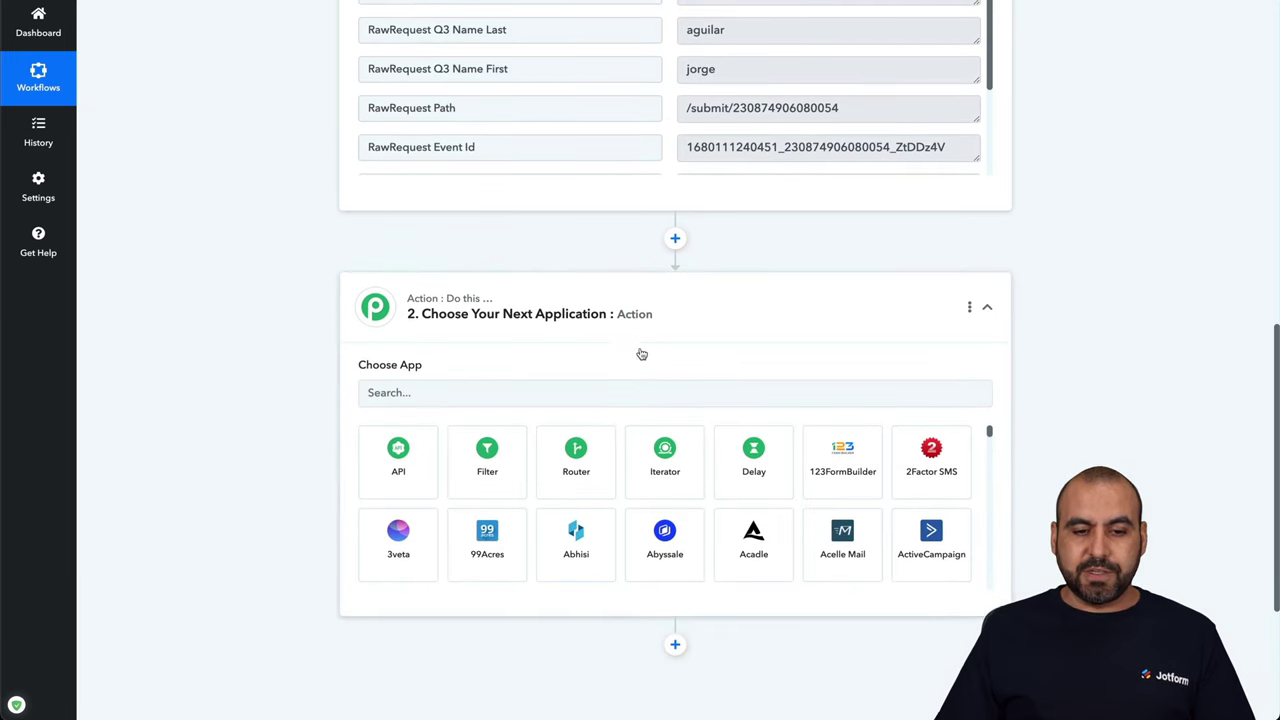
click(602, 394)
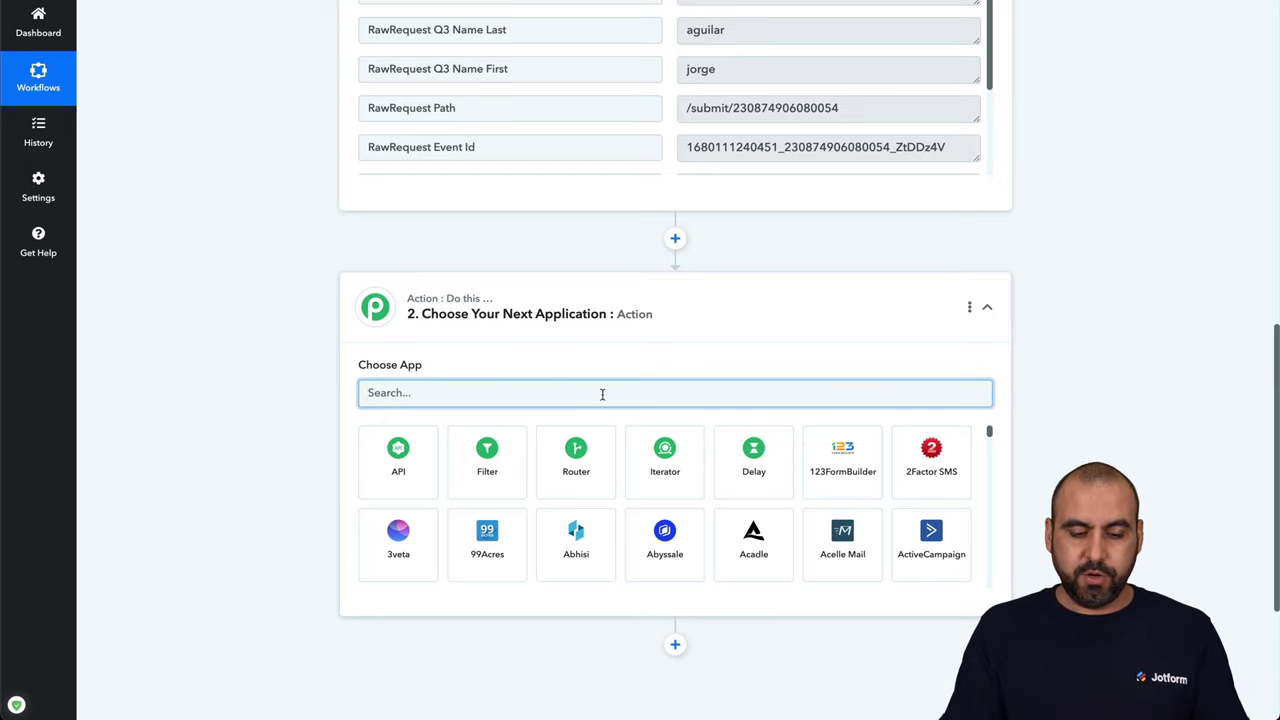
text(chat)
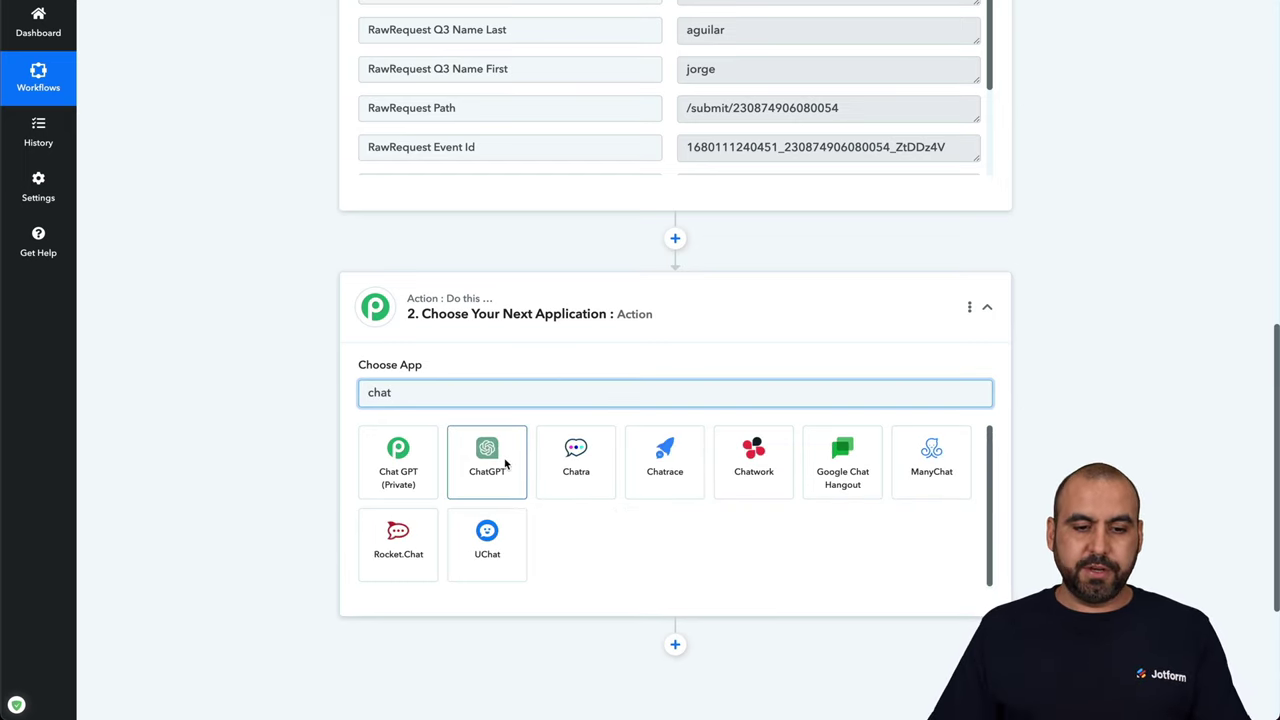
click(505, 462)
click(505, 458)
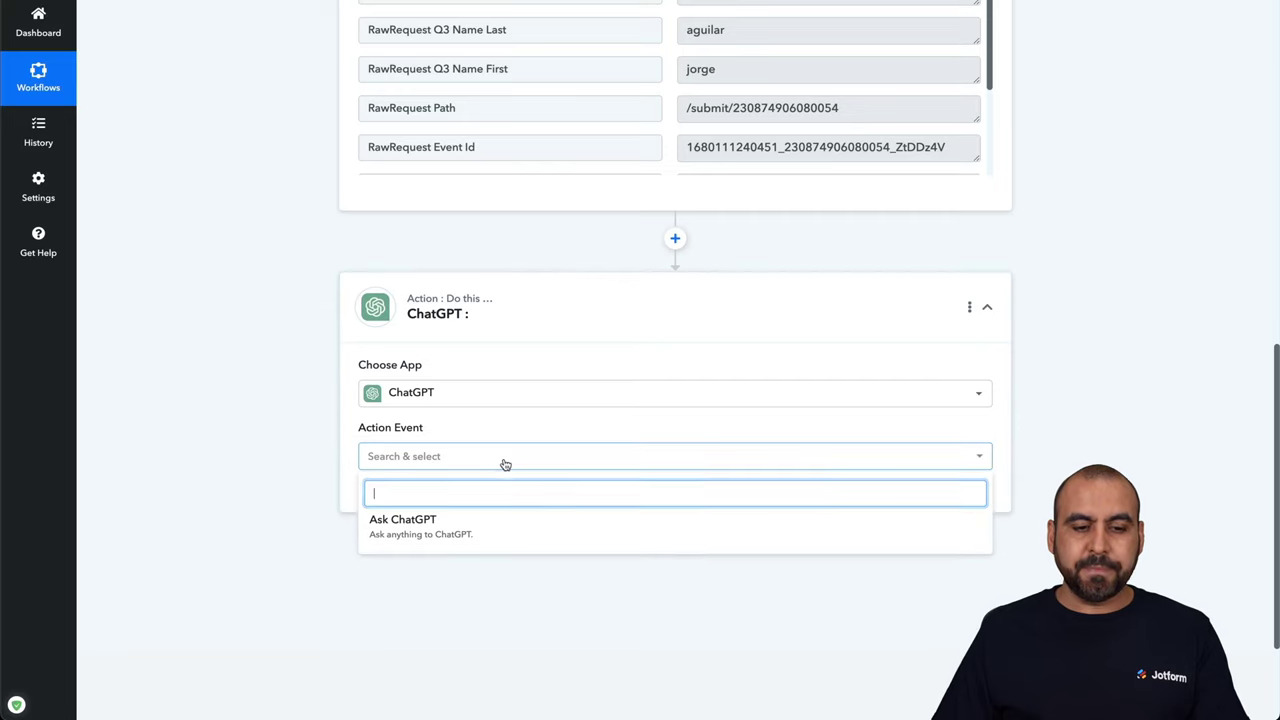
click(446, 531)
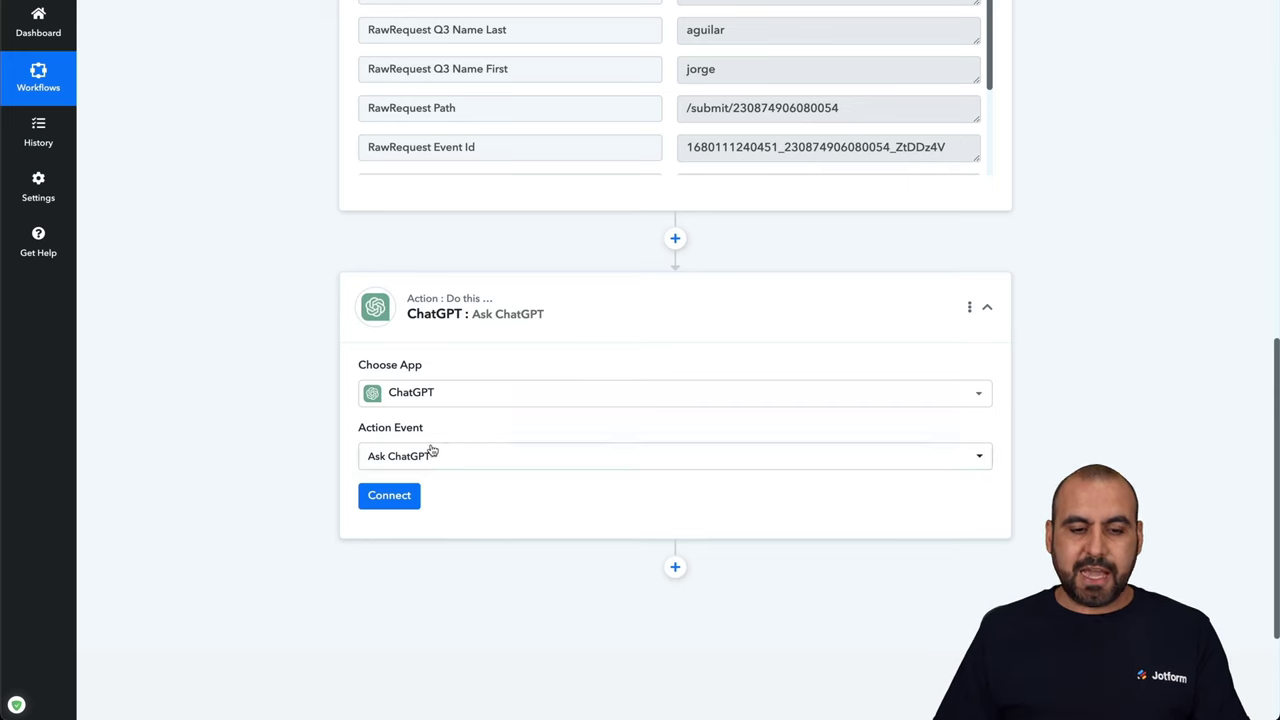
click(407, 500)
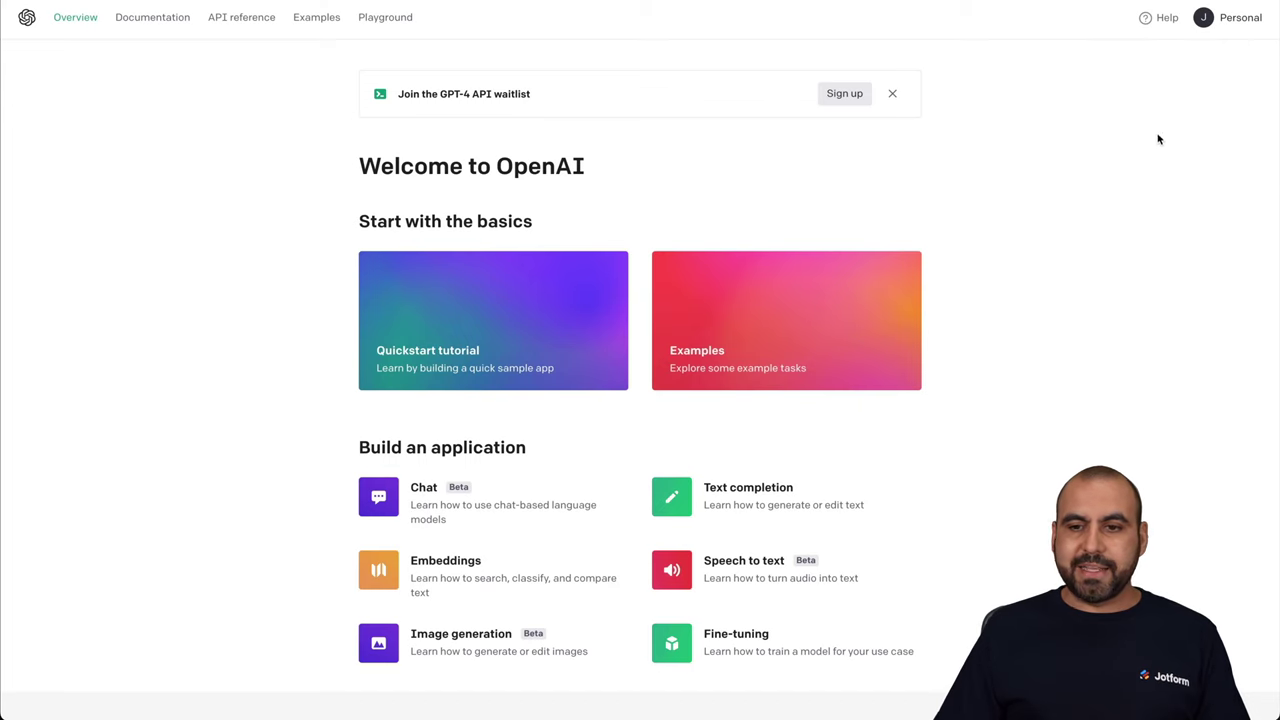
click(1236, 22)
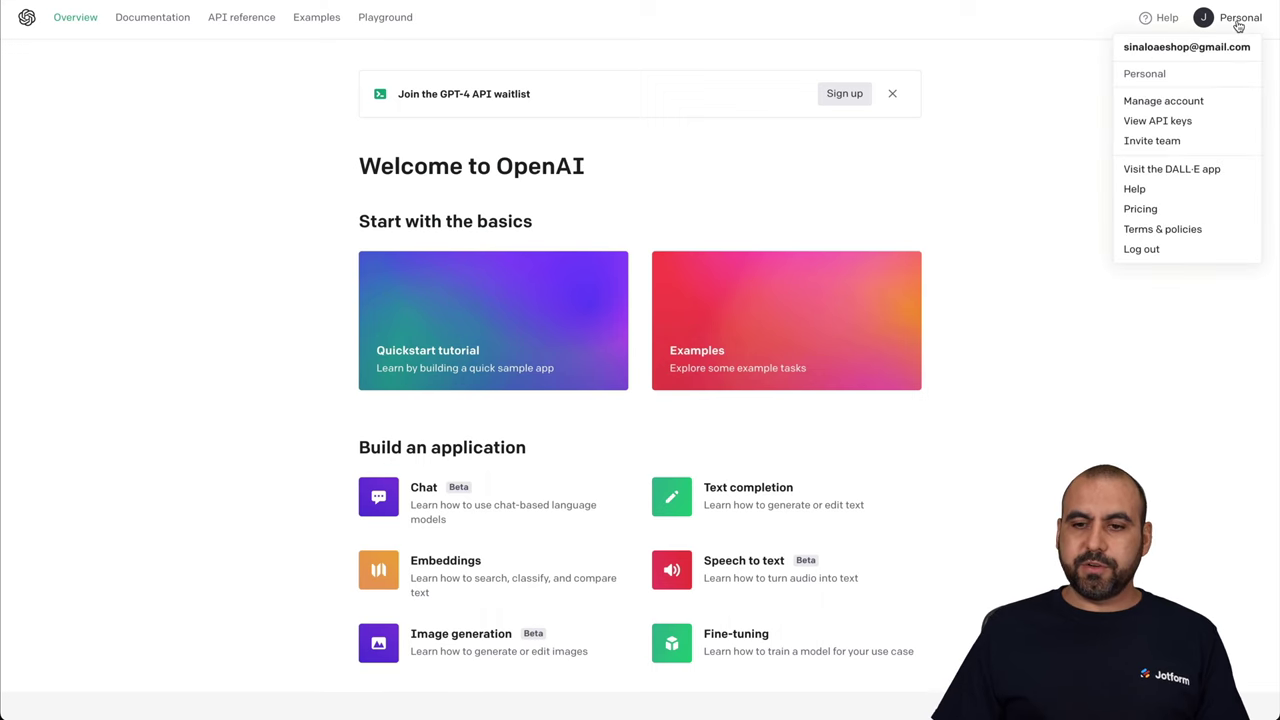
click(1175, 124)
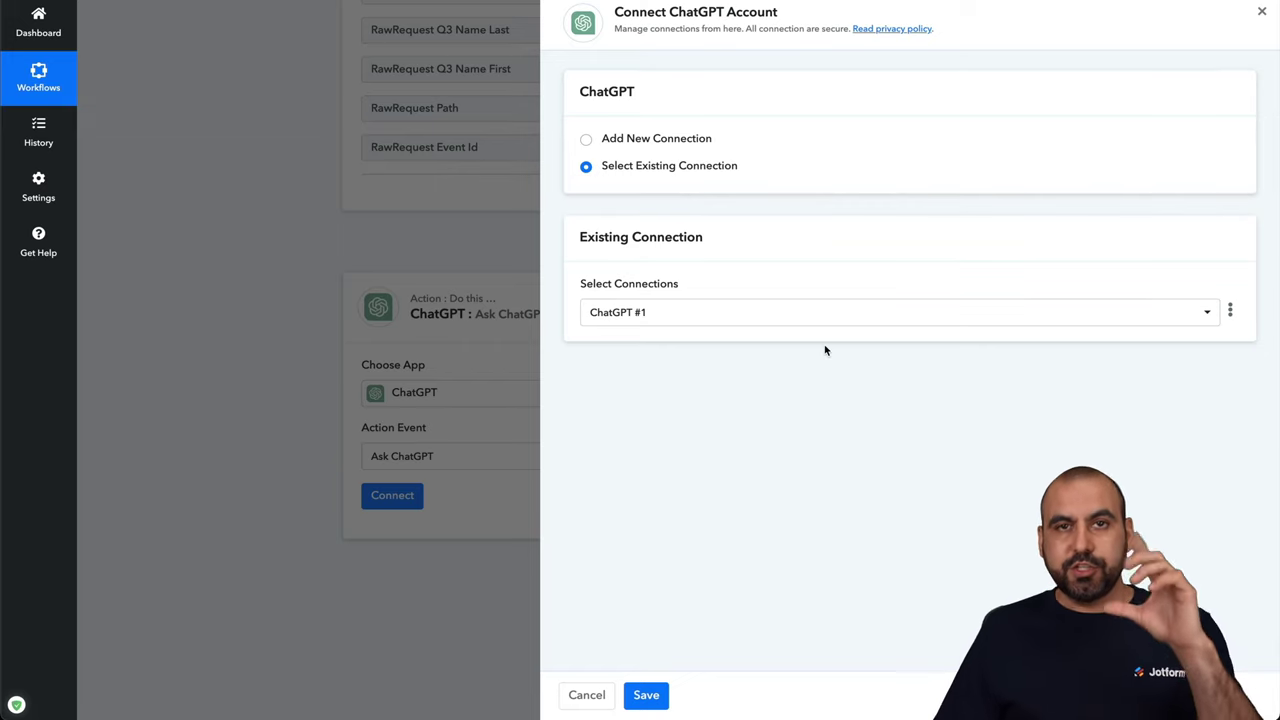
Save the existing ChatGPT #1 connection for the Ask ChatGPT step
click(646, 695)
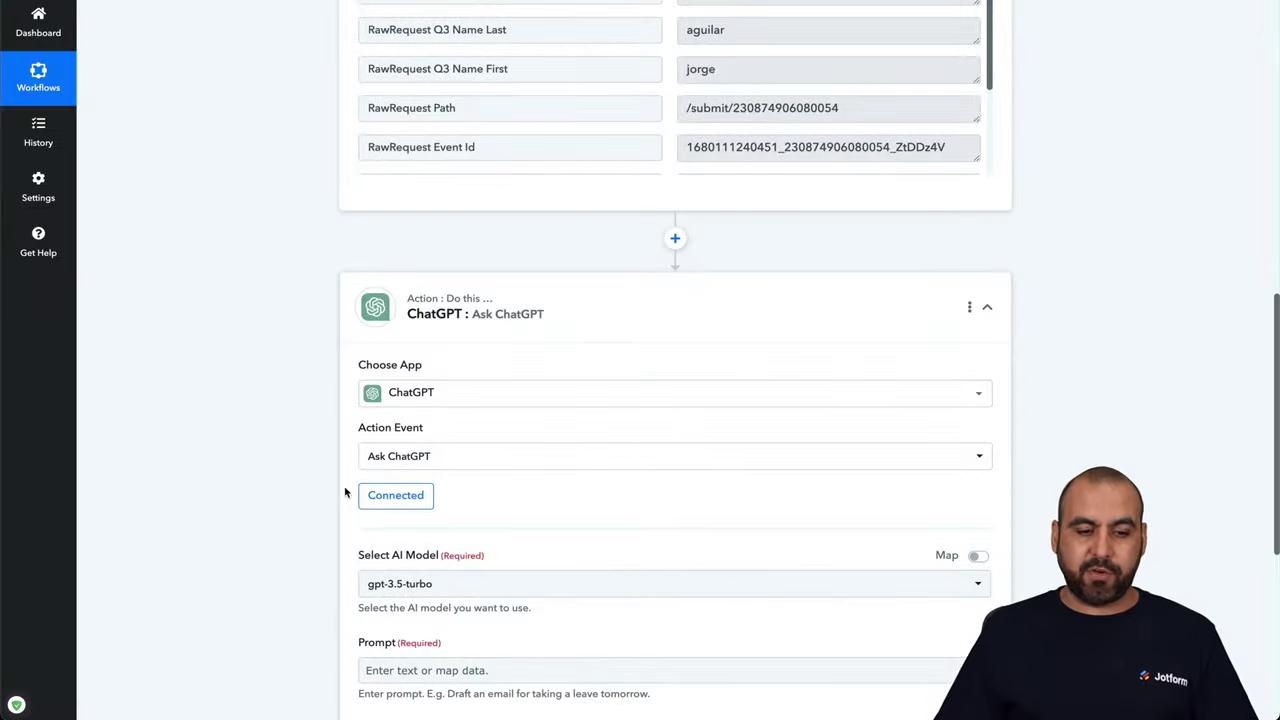
scroll(345, 492, down, 5)
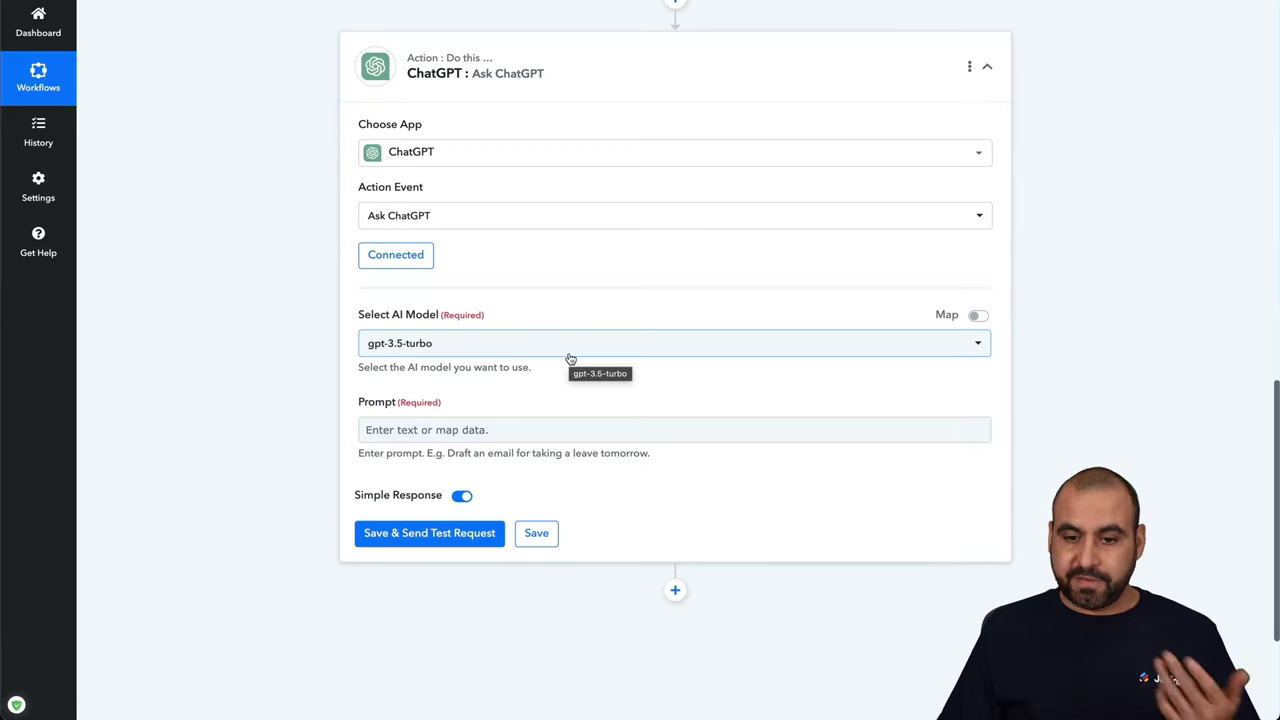
Switch Select AI Model to mapped input and change gpt-3.5-turbo to gpt-4
click(410, 343)
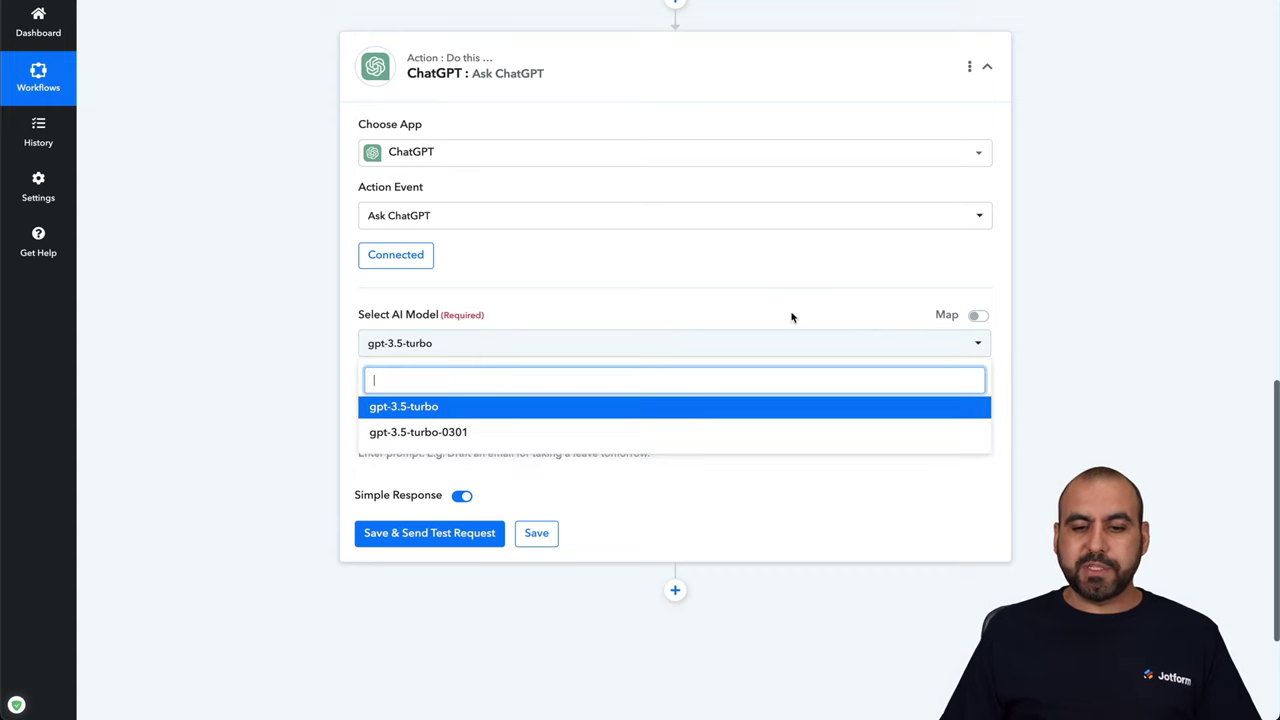
click(977, 316)
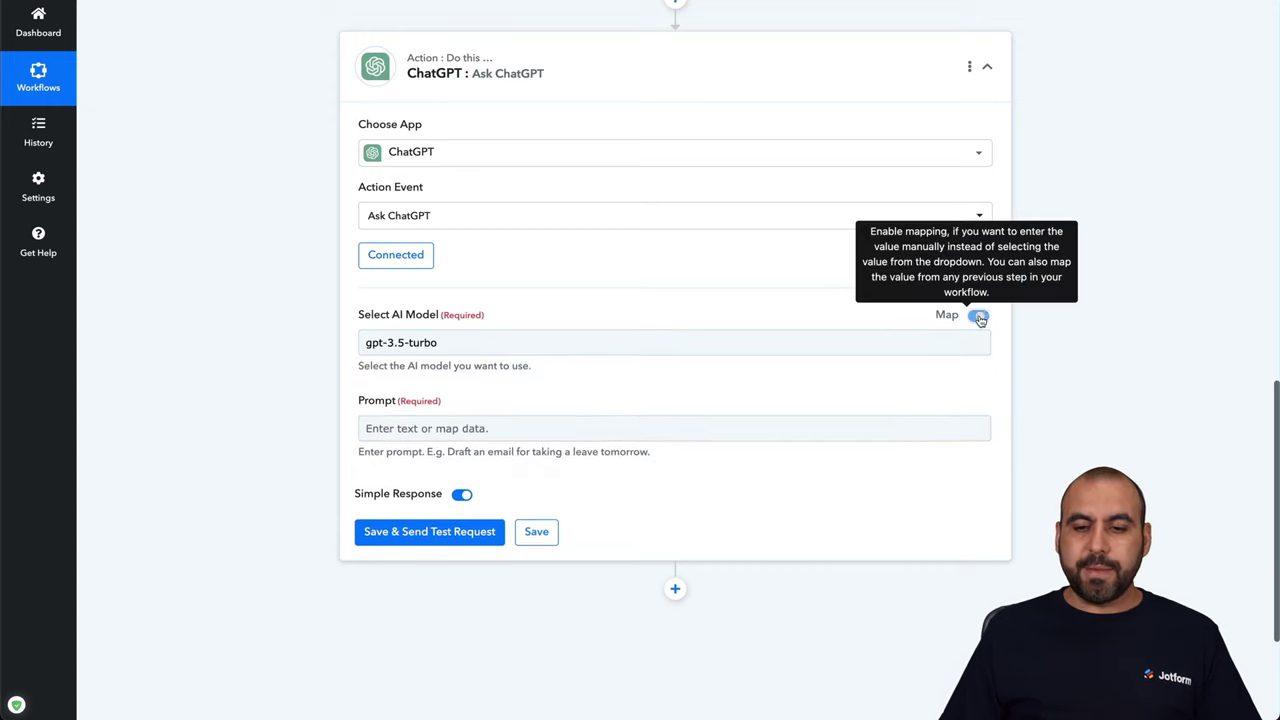
click(426, 338)
click(406, 343)
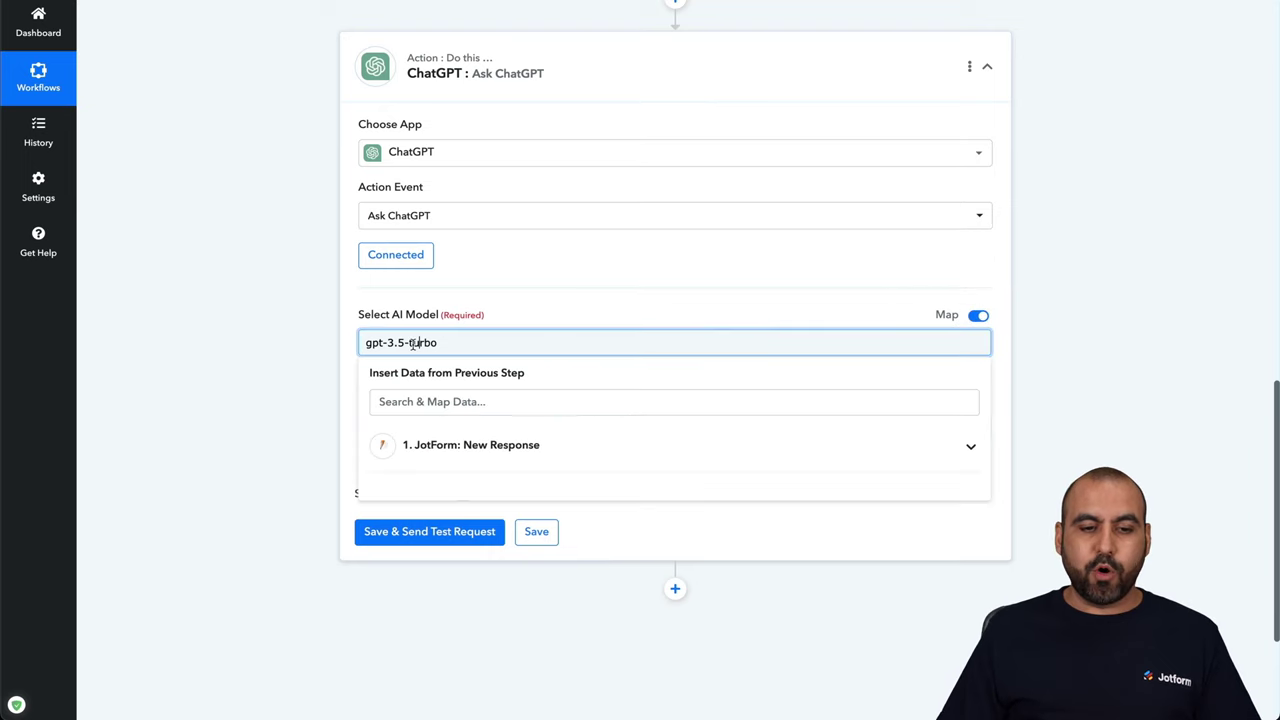
drag(387, 343, 466, 343)
key(BackSpace)
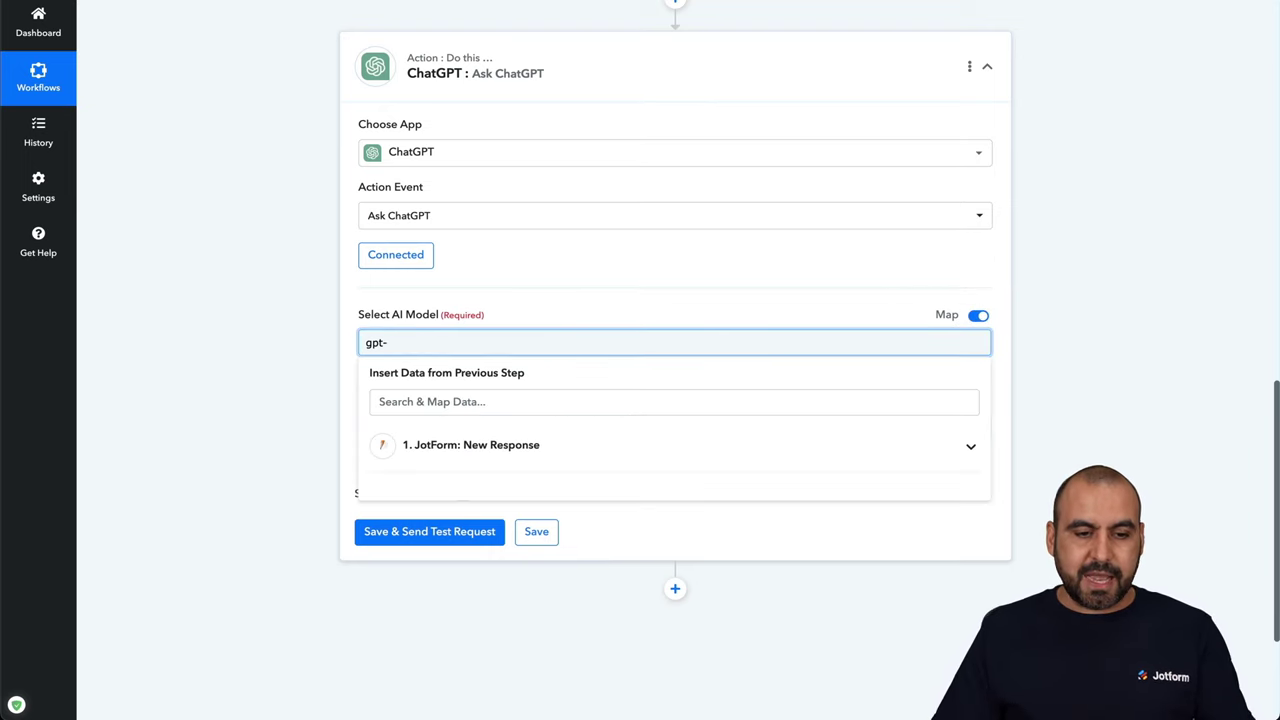
click(343, 349)
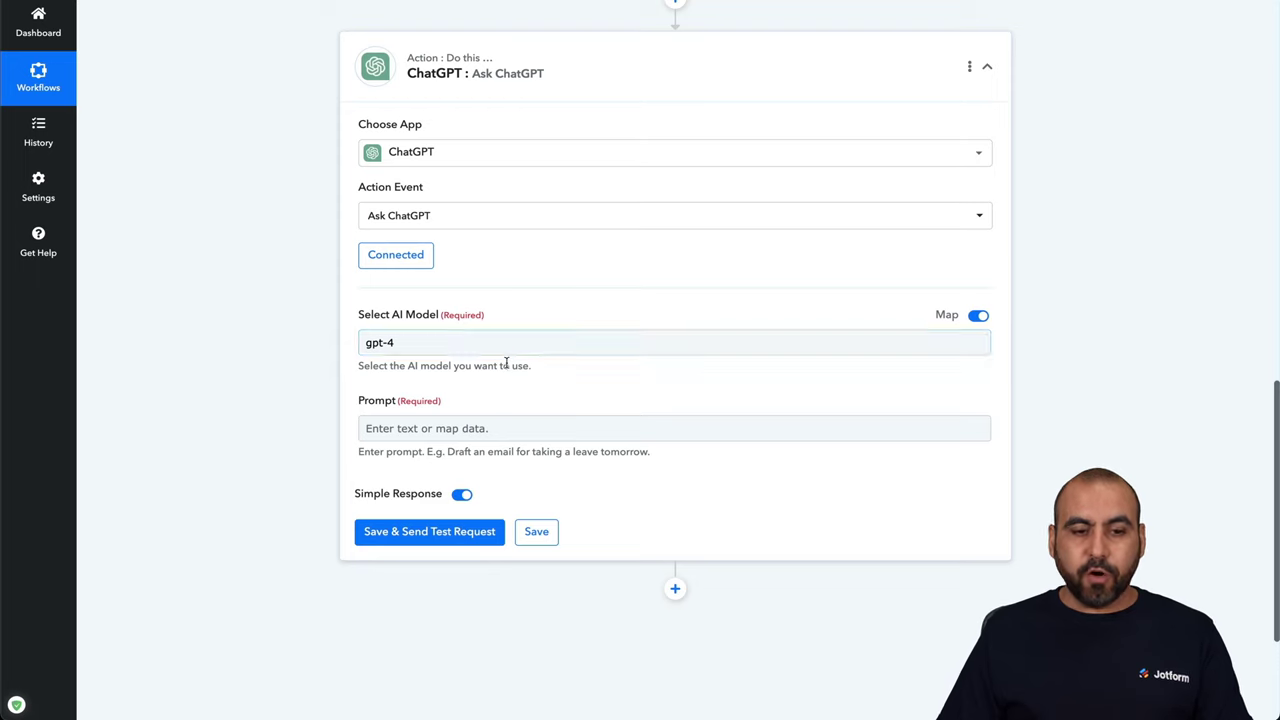
drag(433, 342, 363, 340)
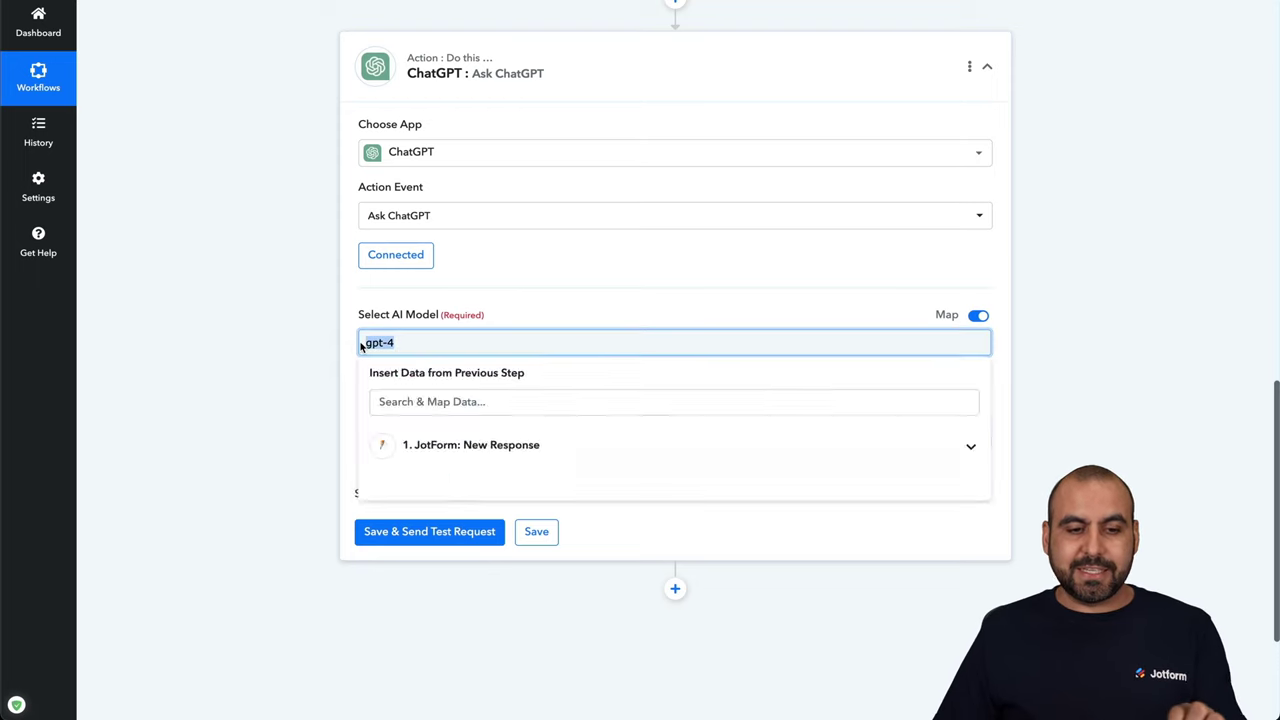
click(352, 346)
click(356, 349)
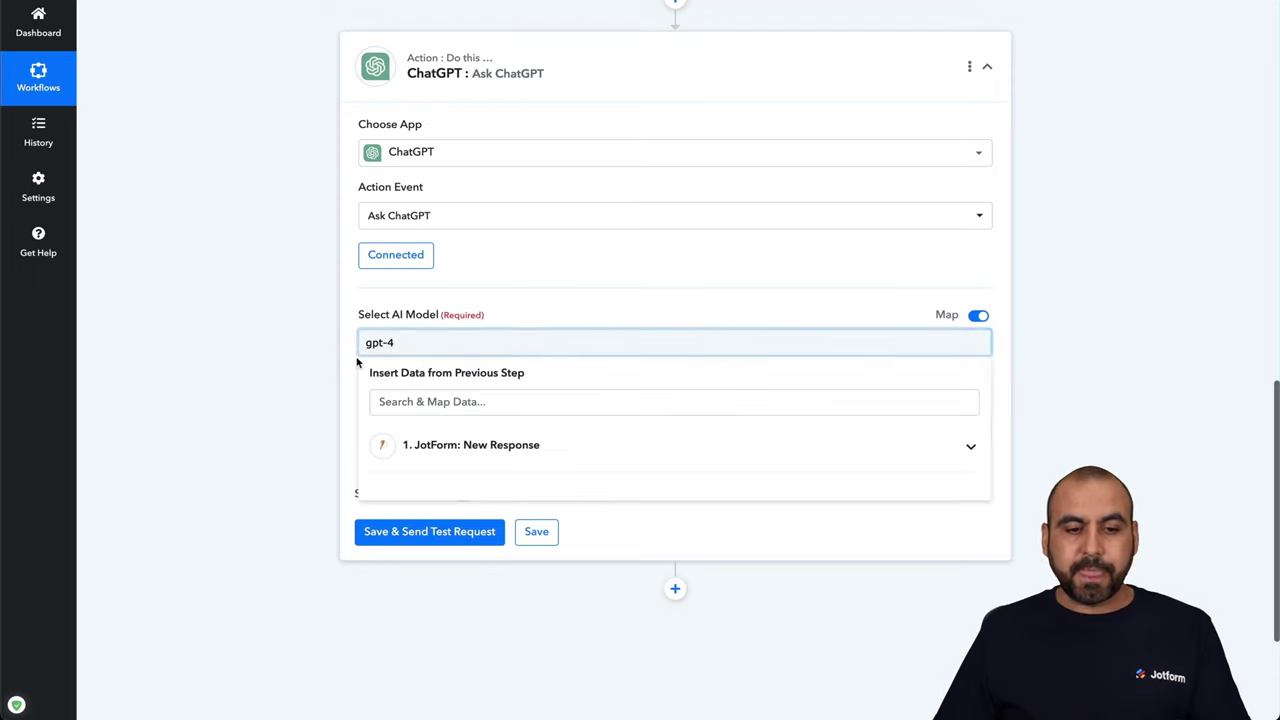
click(357, 358)
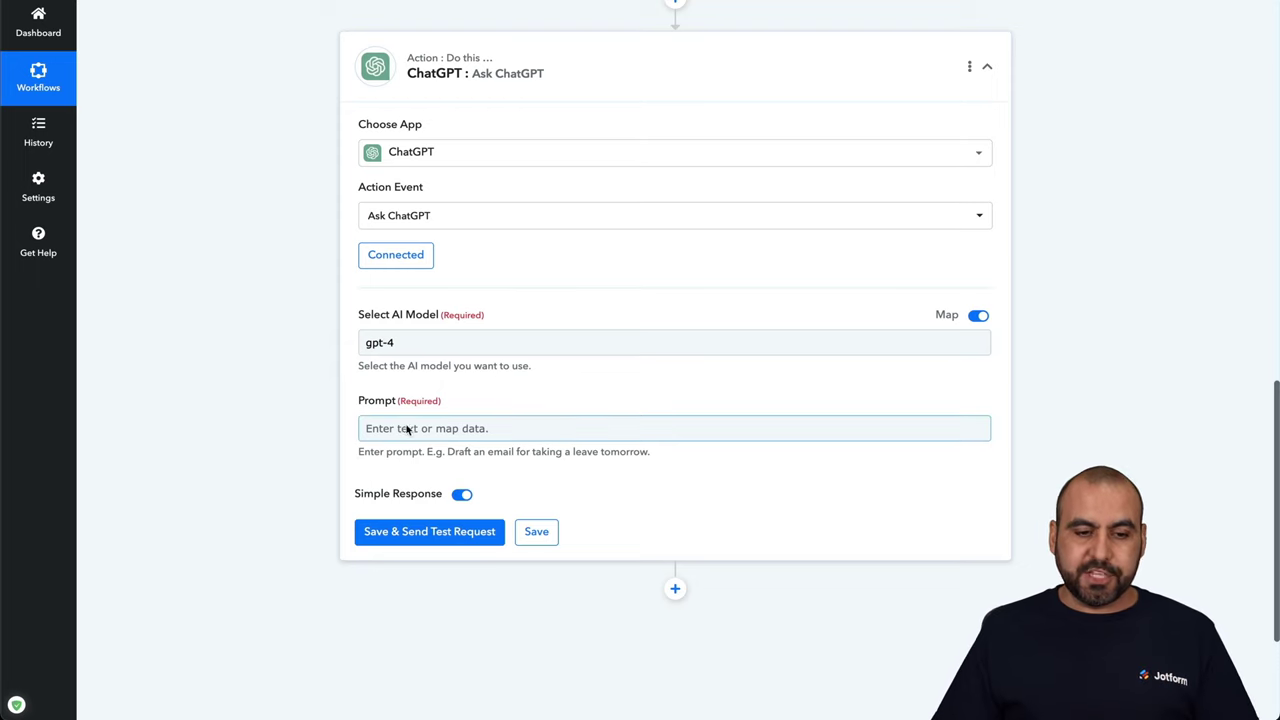
Set the prompt to 'Respond to this message in a friendly maner' plus the JotForm Q5 TypeA answer
click(467, 427)
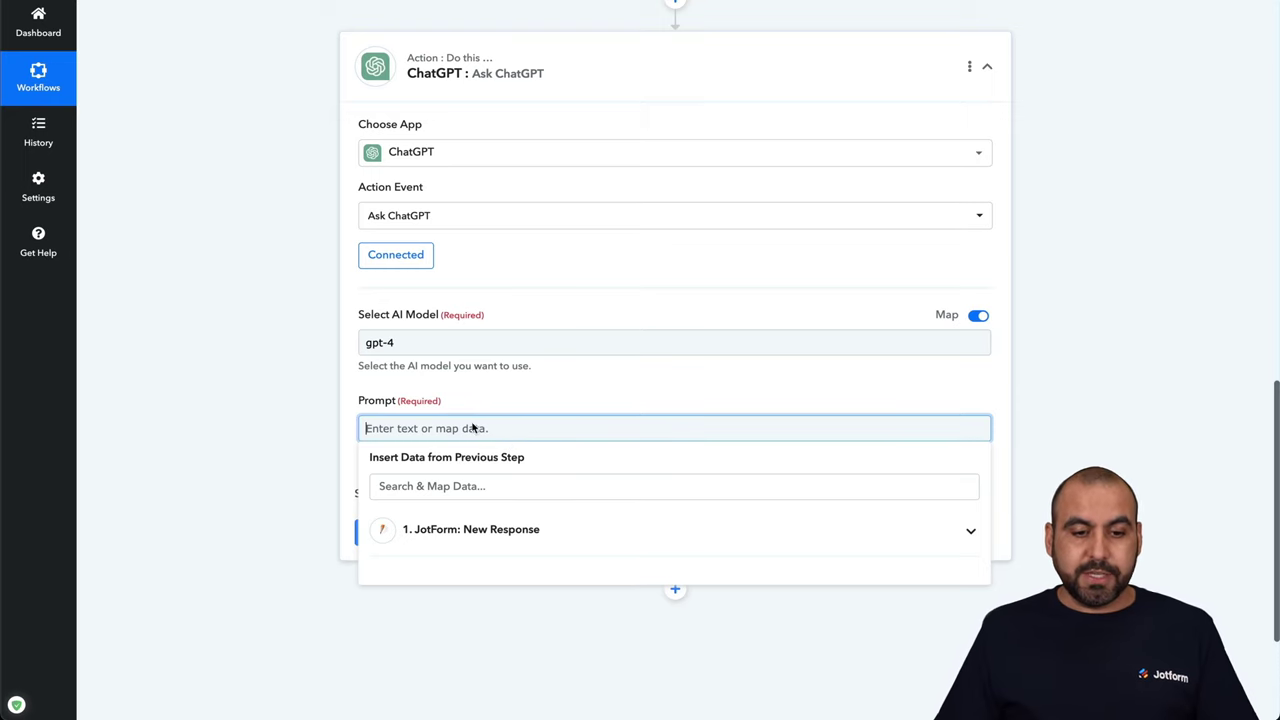
text(Respond to this message in a friendly maner)
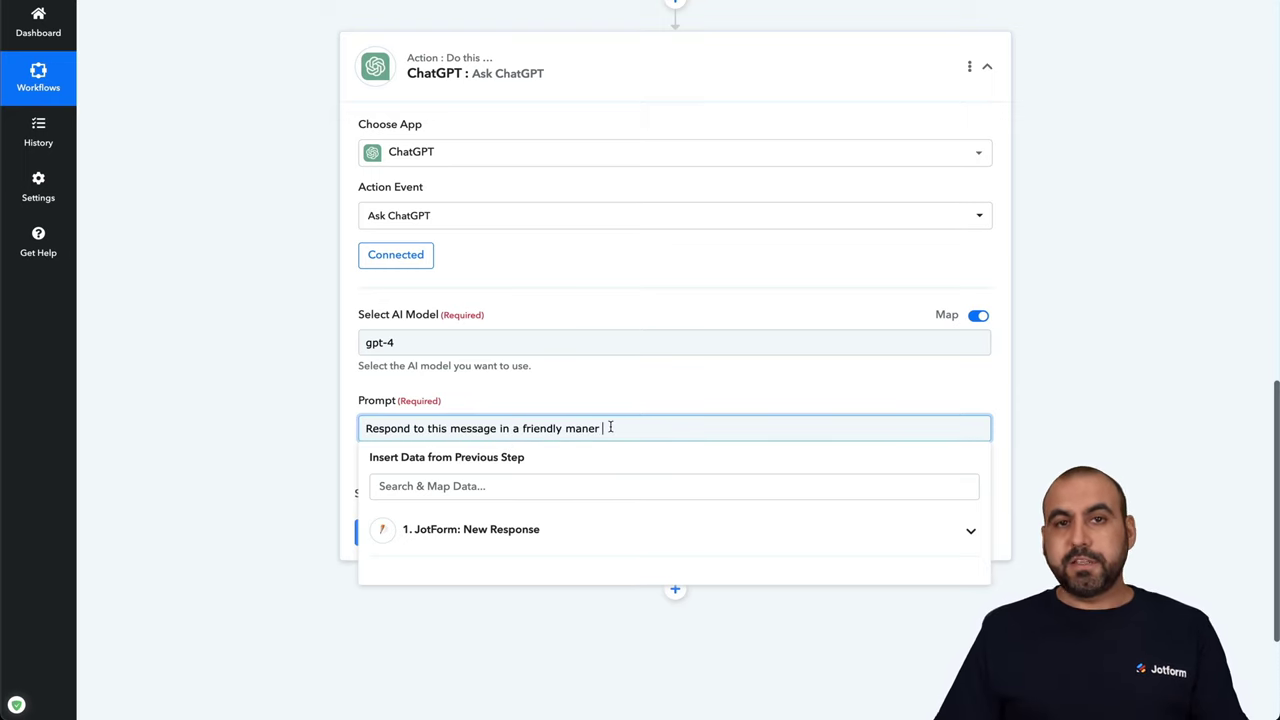
click(491, 530)
scroll(655, 524, down, 1)
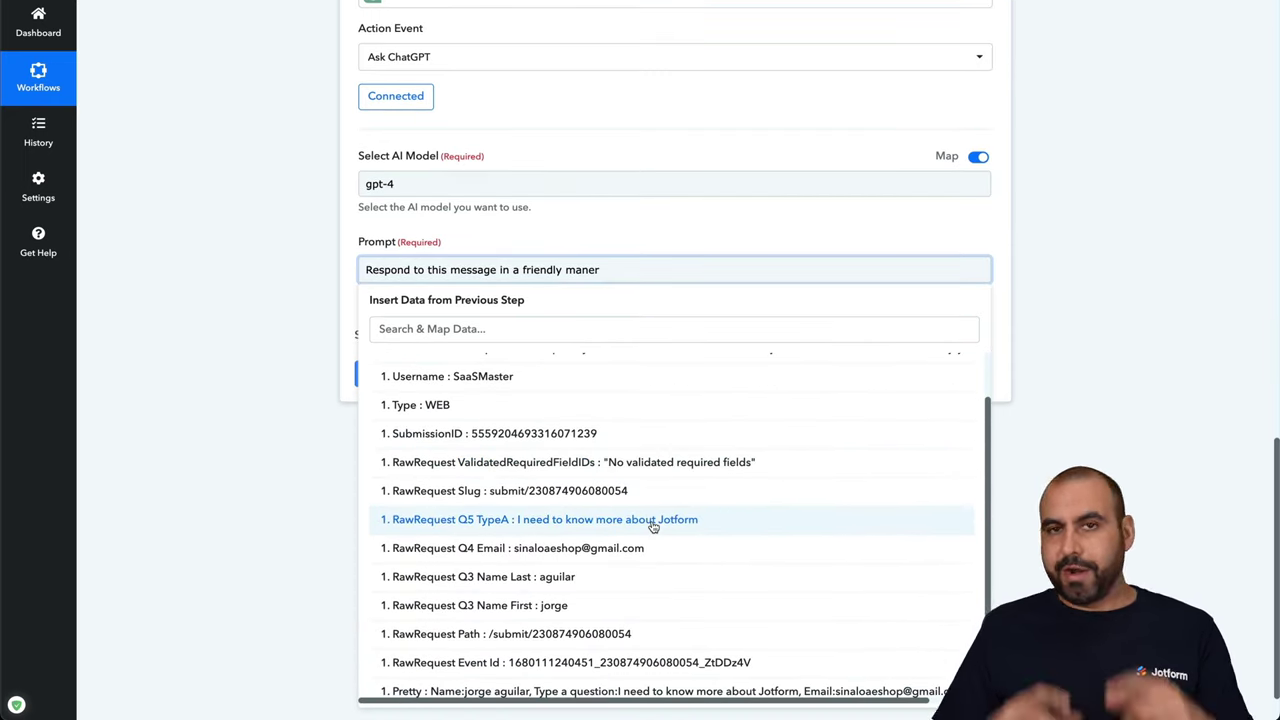
scroll(653, 527, down, 2)
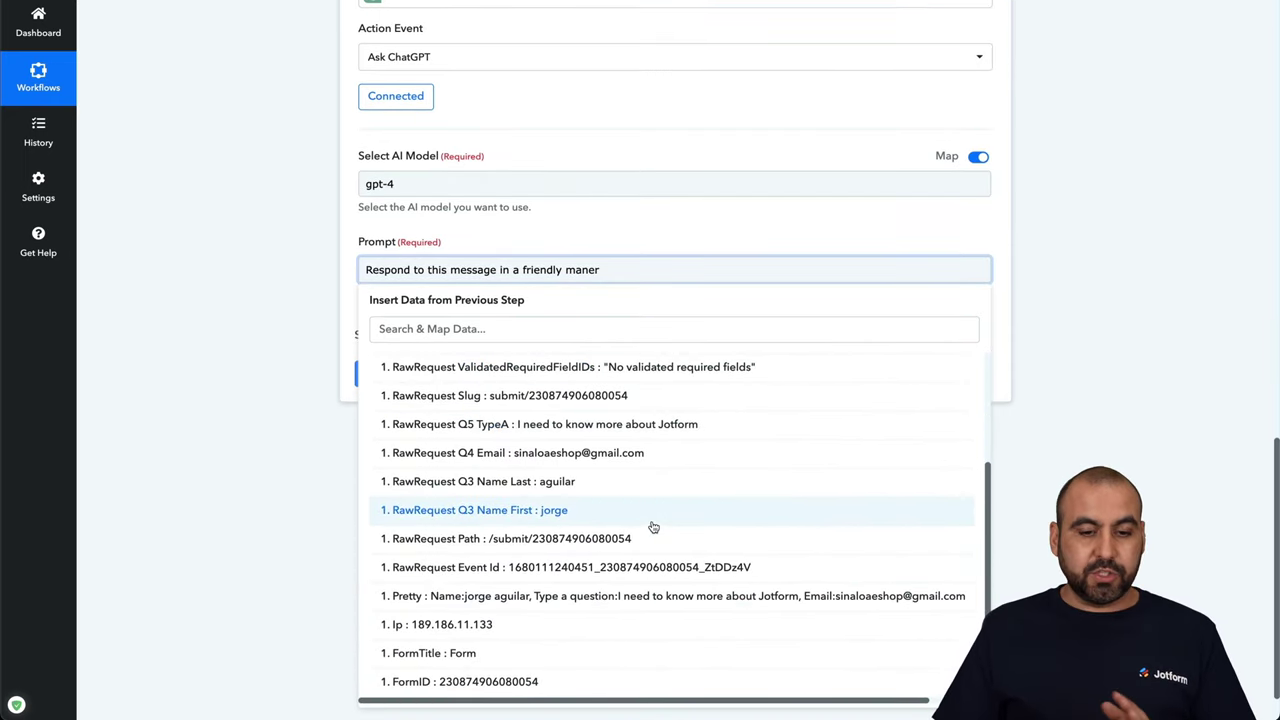
click(520, 430)
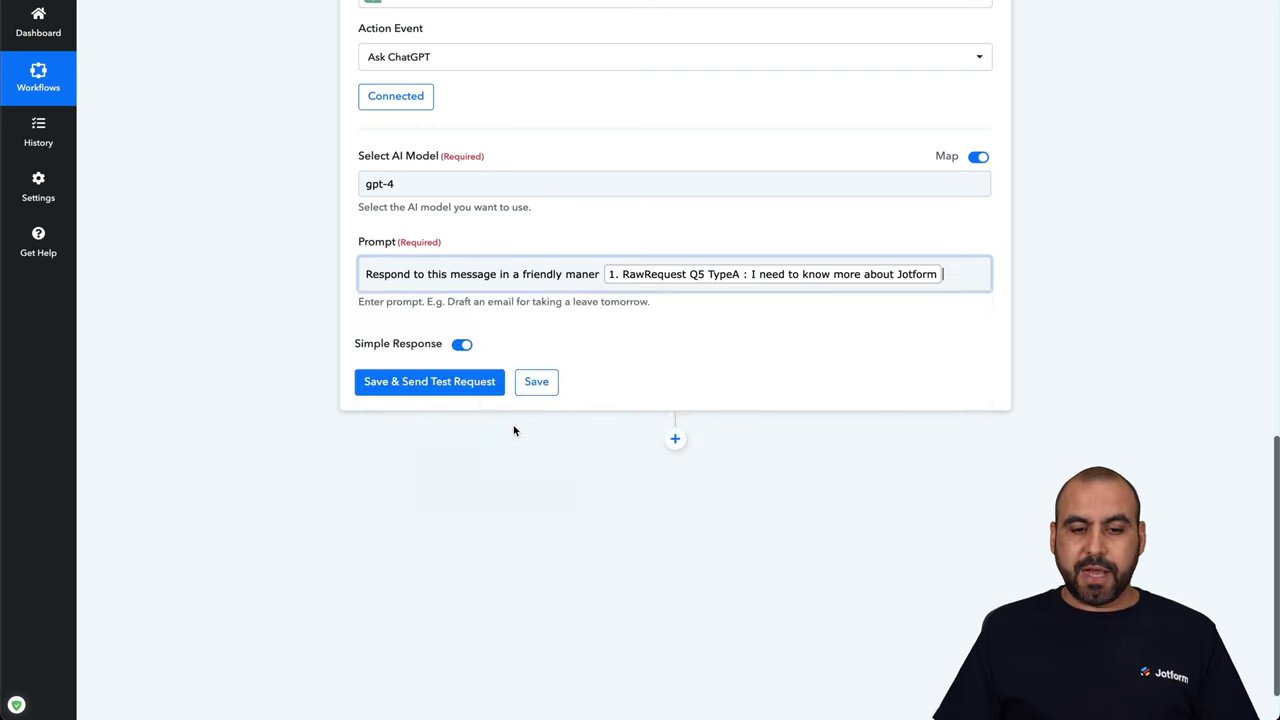
click(1005, 255)
scroll(500, 380, up, 4)
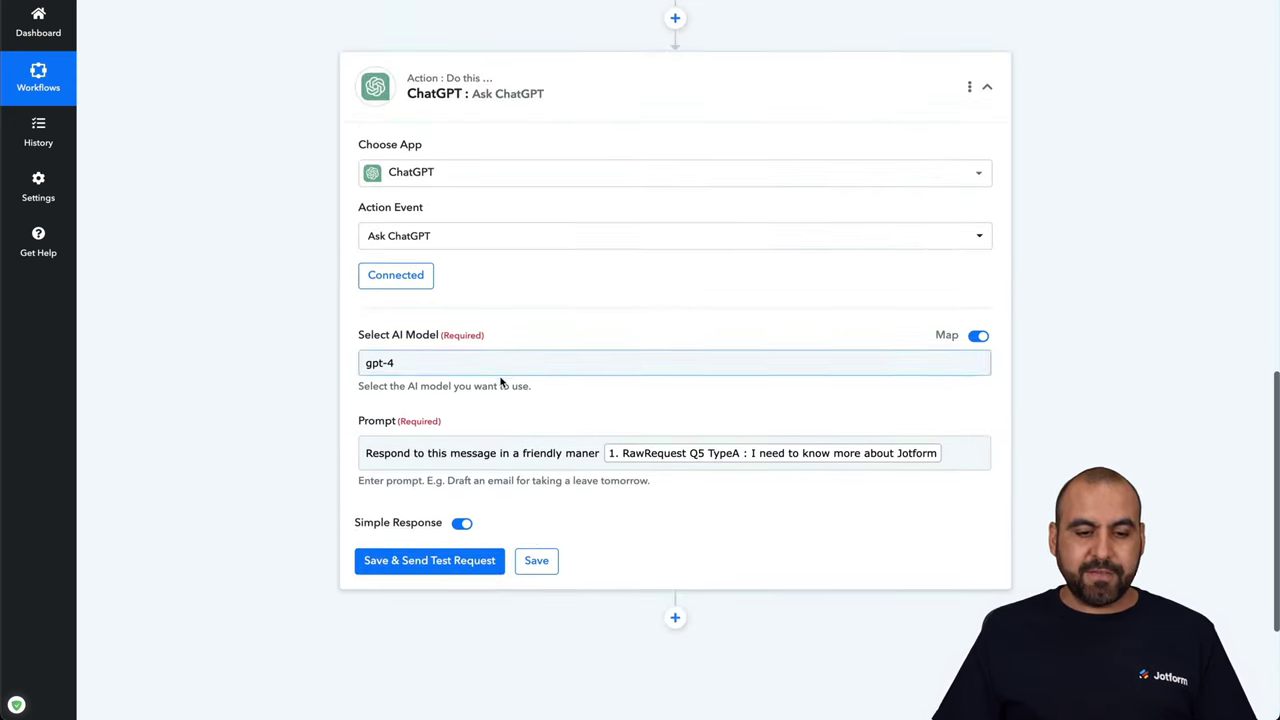
Save and test the ChatGPT step, enlarging the Choices 0 Message Content box to read the reply
click(453, 561)
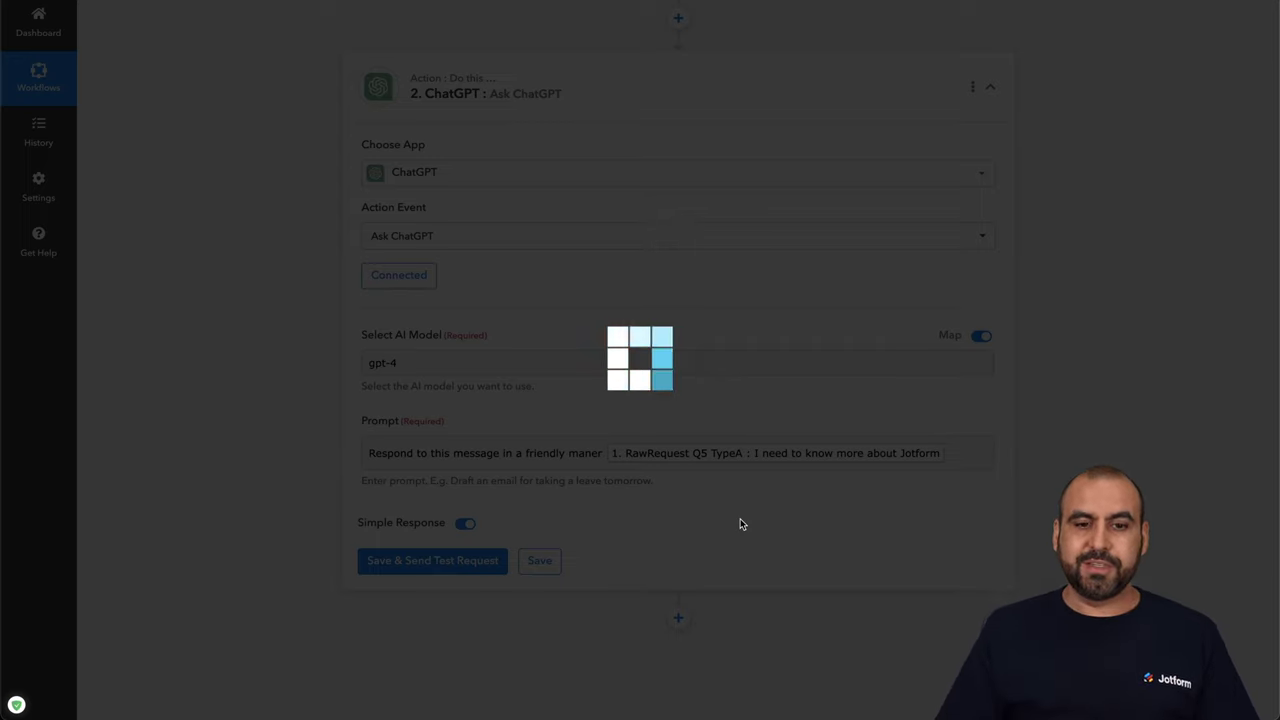
scroll(741, 524, down, 5)
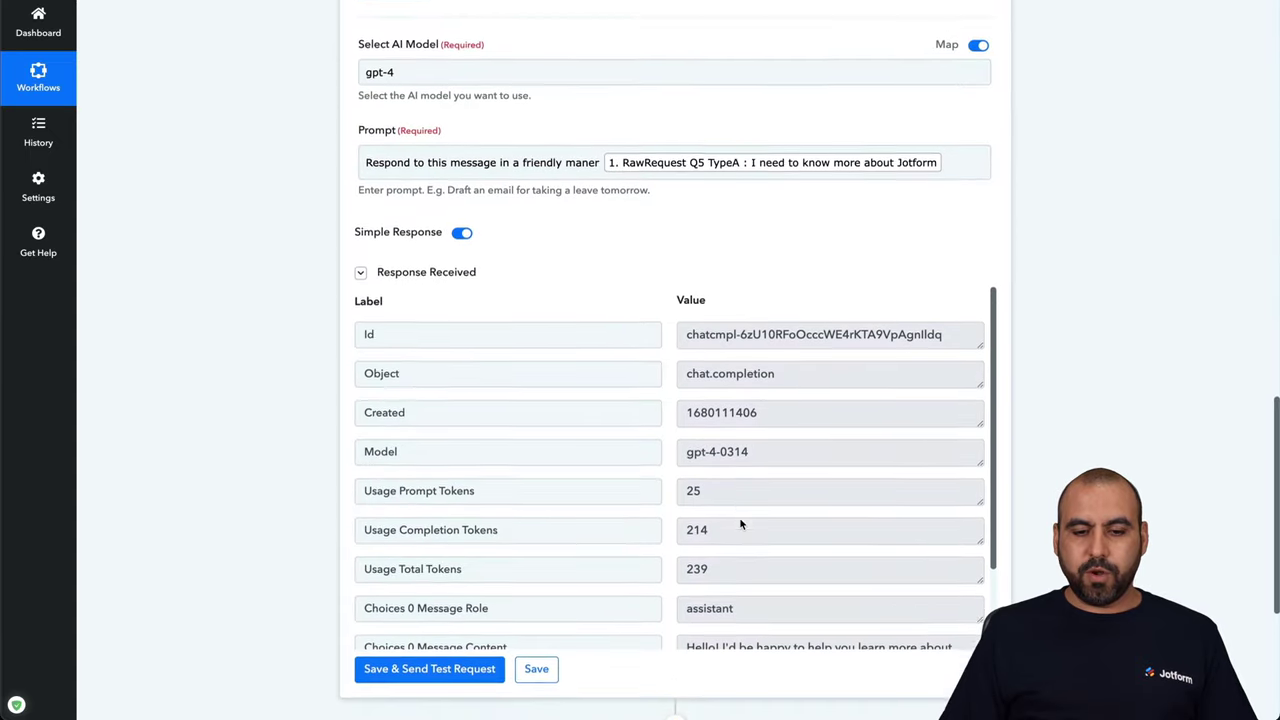
scroll(746, 528, down, 2)
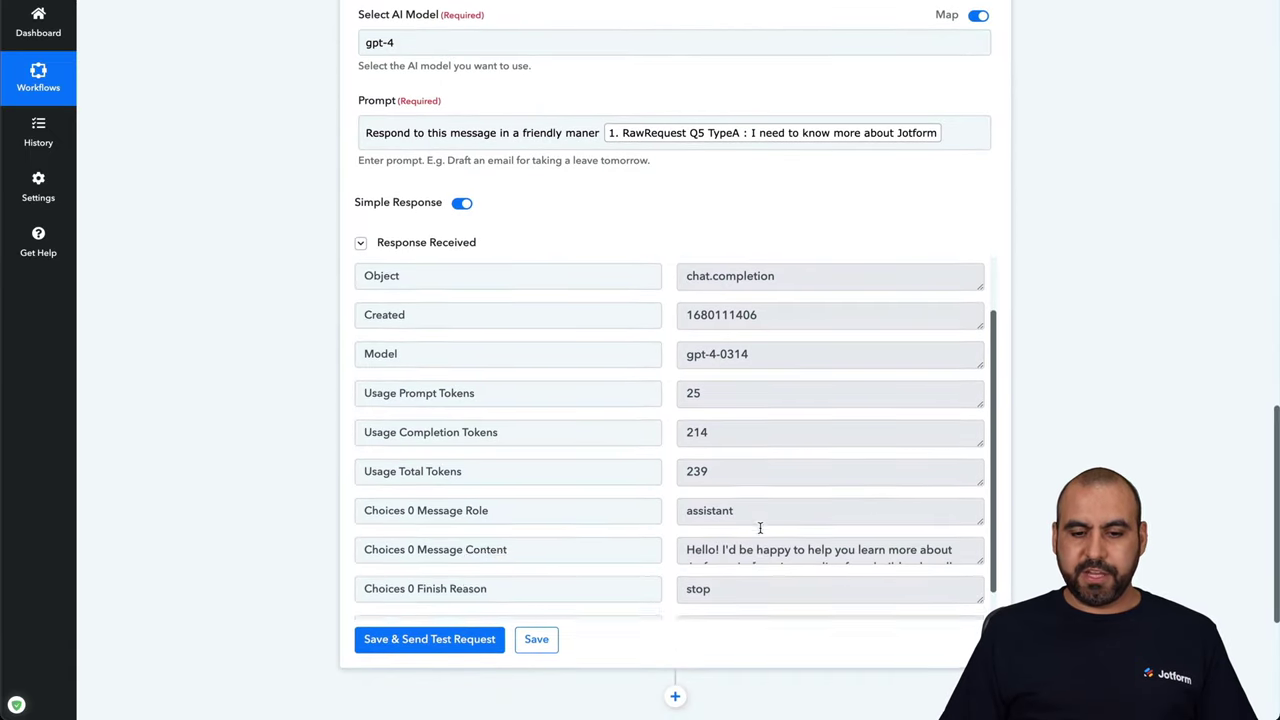
scroll(706, 505, down, 2)
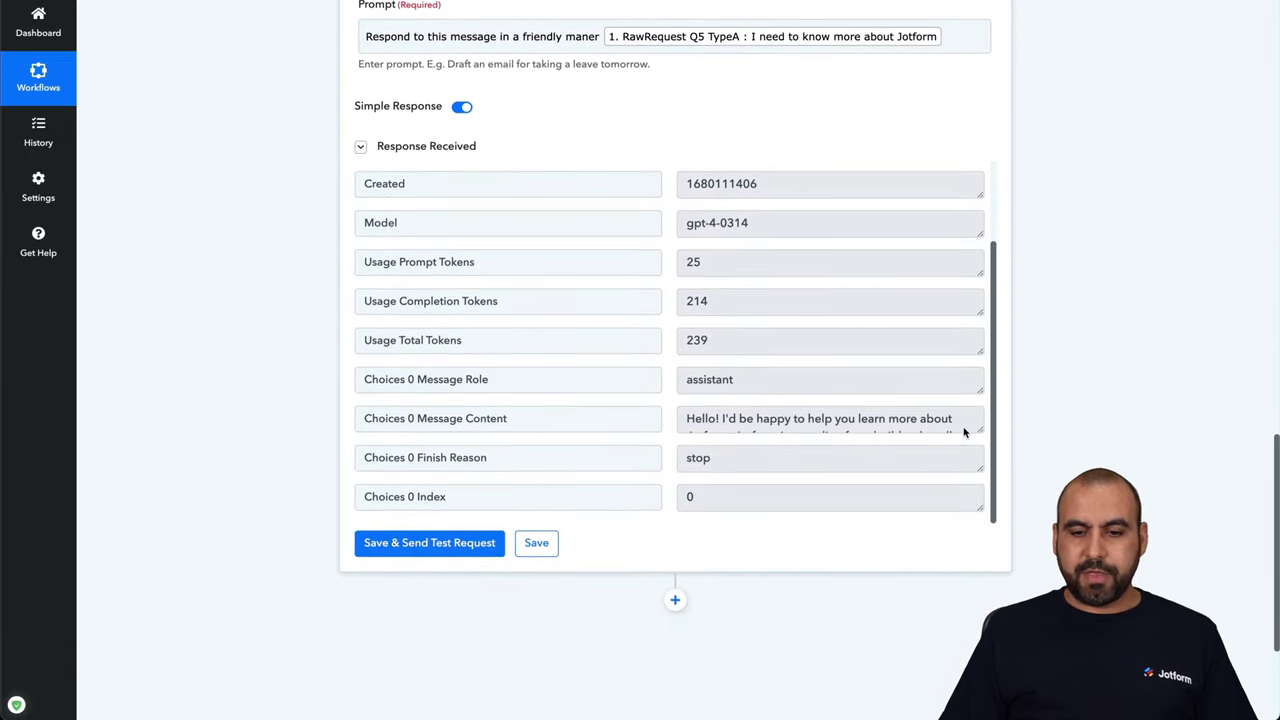
drag(979, 430, 976, 520)
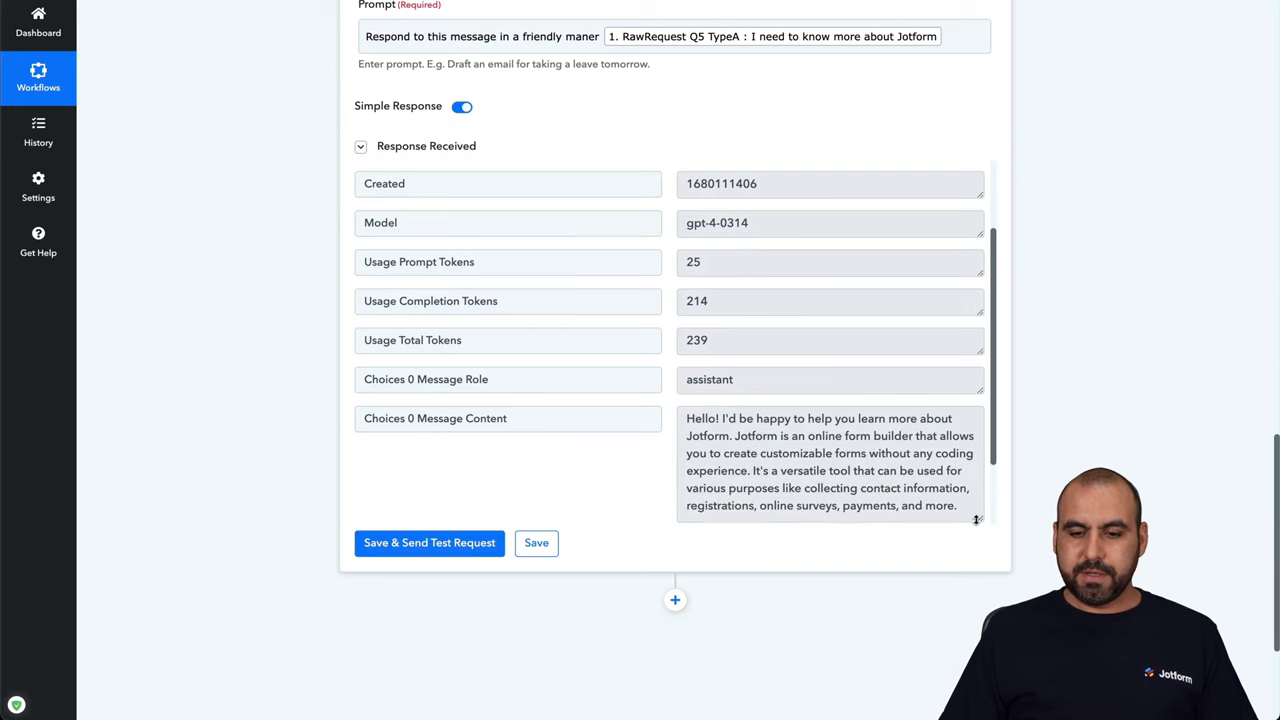
scroll(903, 376, down, 2)
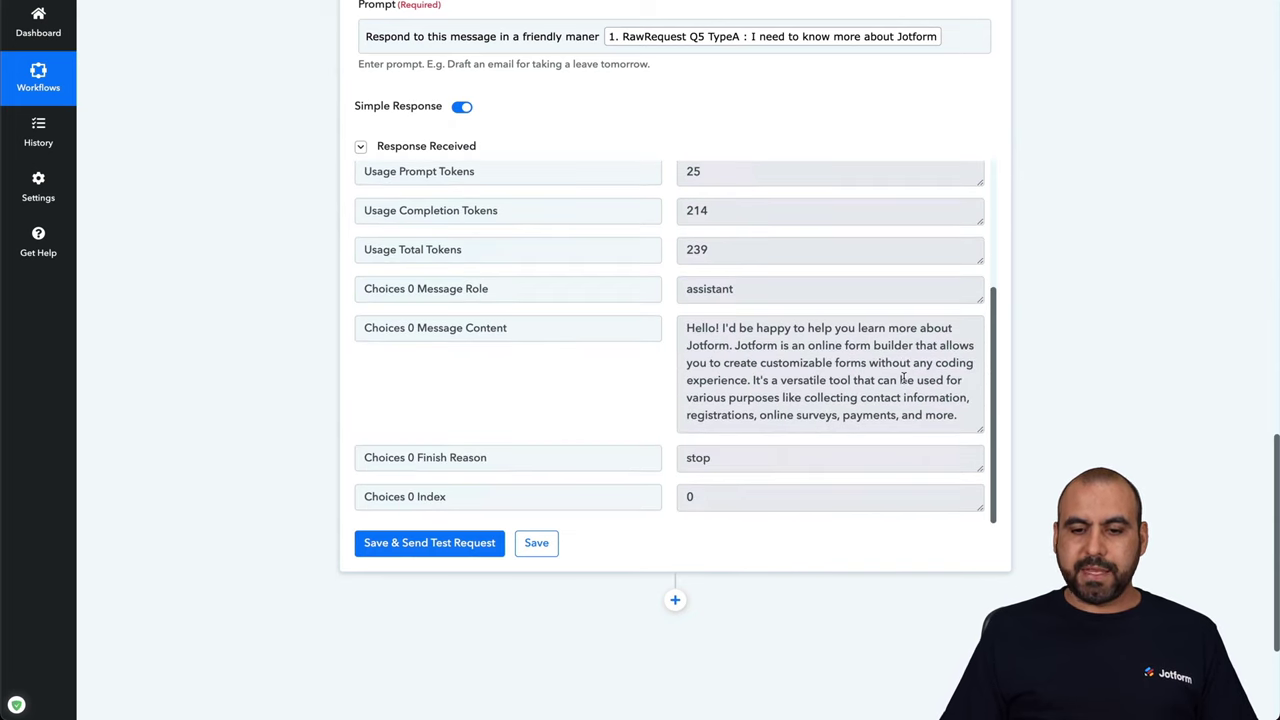
drag(980, 430, 971, 526)
scroll(857, 382, down, 1)
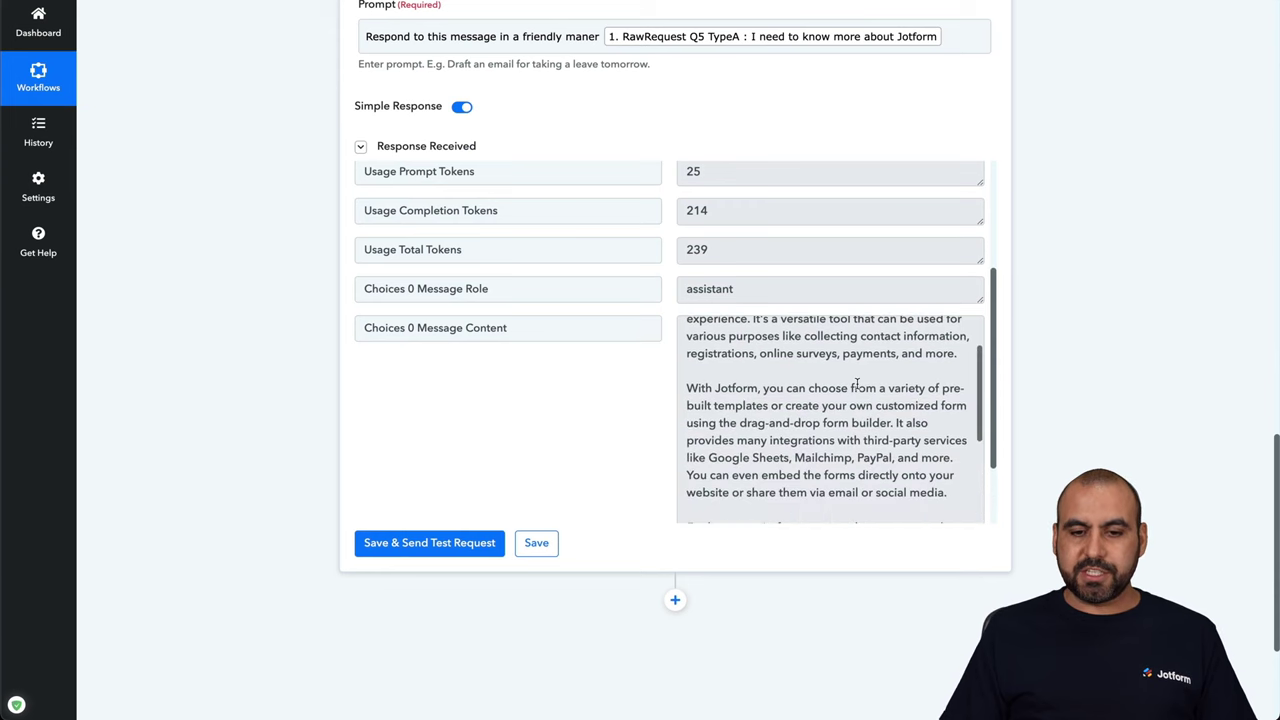
scroll(820, 380, up, 1)
scroll(645, 395, down, 2)
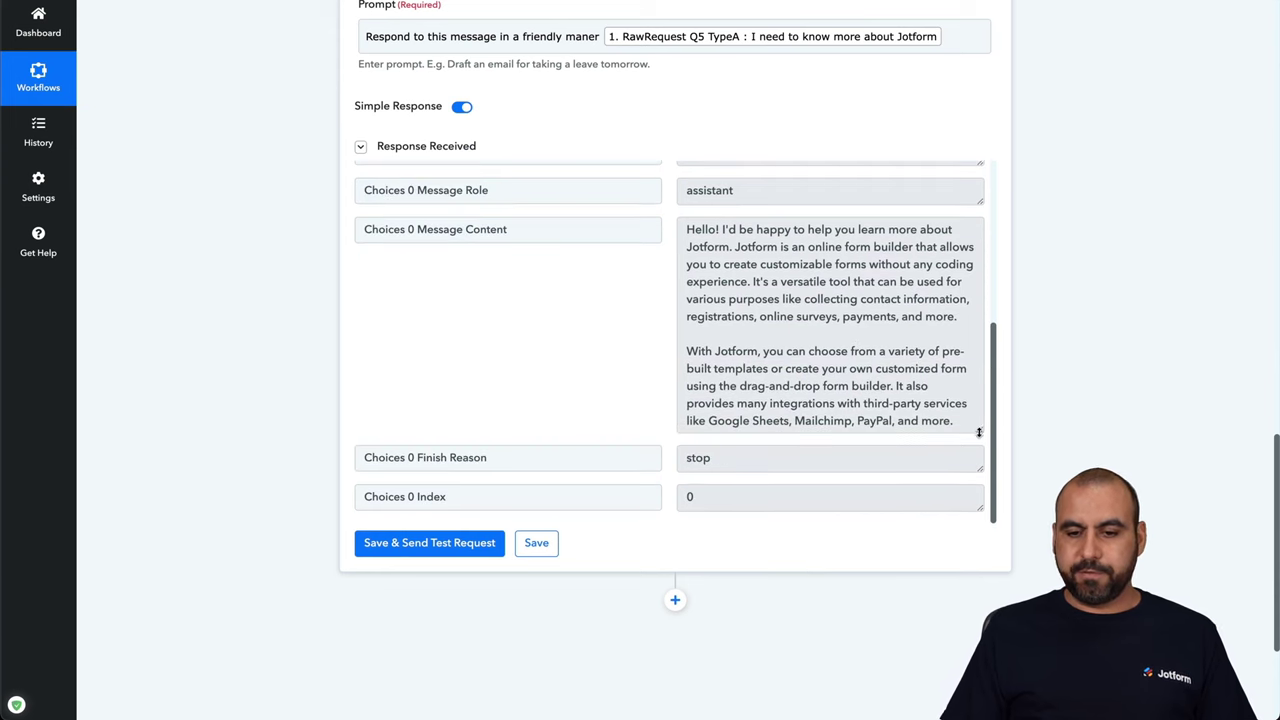
drag(980, 432, 980, 517)
Review the prompt and the gpt-4-0314 reply about Jotform, then add a new action step below
scroll(848, 350, down, 3)
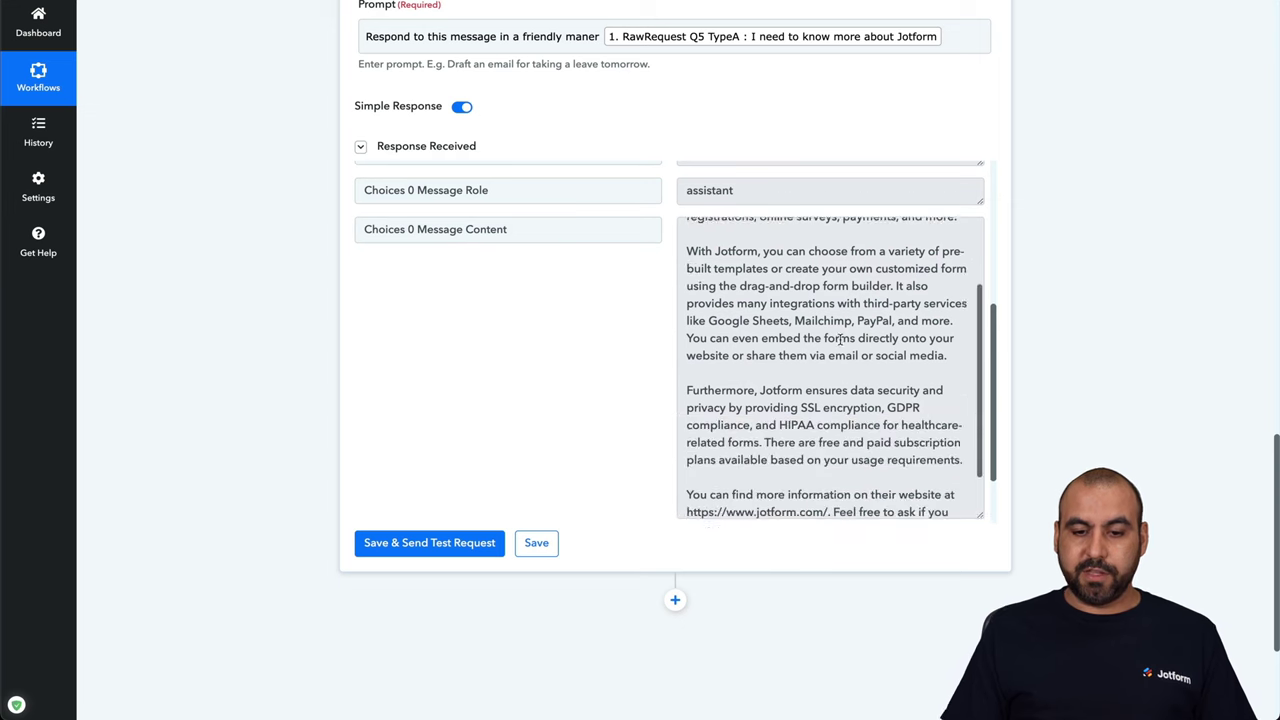
scroll(842, 342, up, 3)
scroll(840, 340, up, 3)
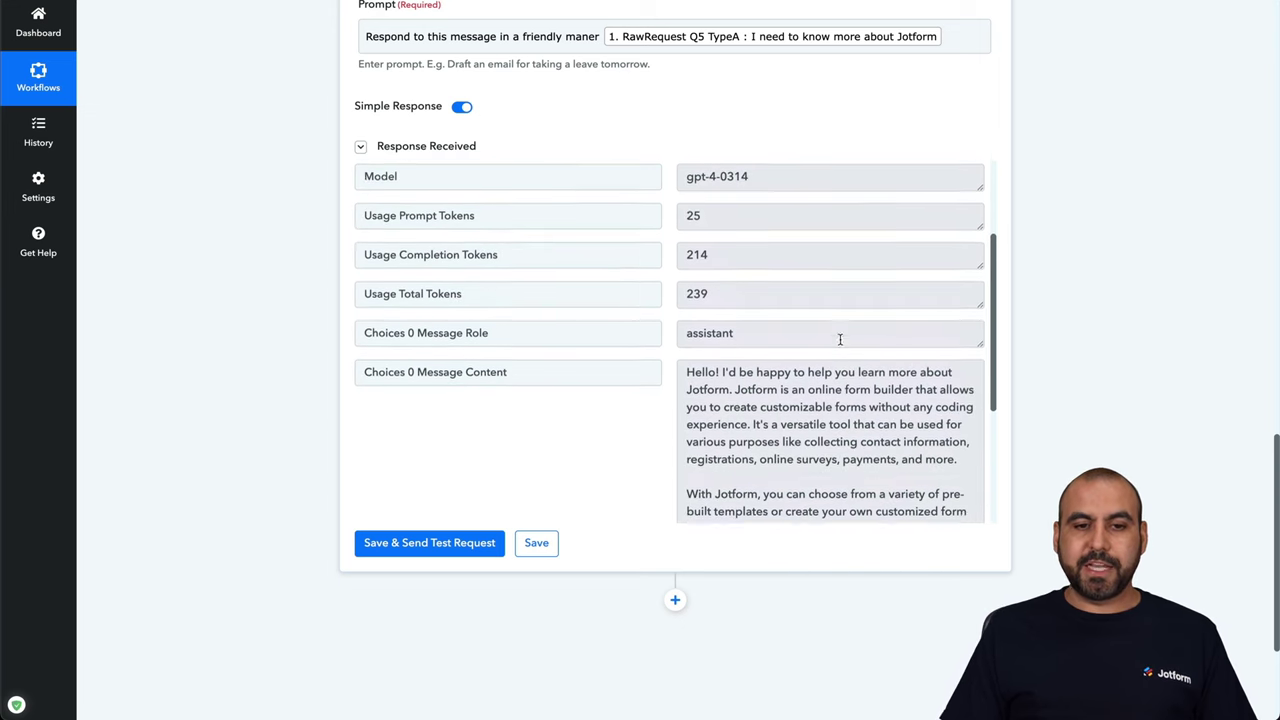
scroll(766, 92, up, 2)
scroll(766, 93, up, 1)
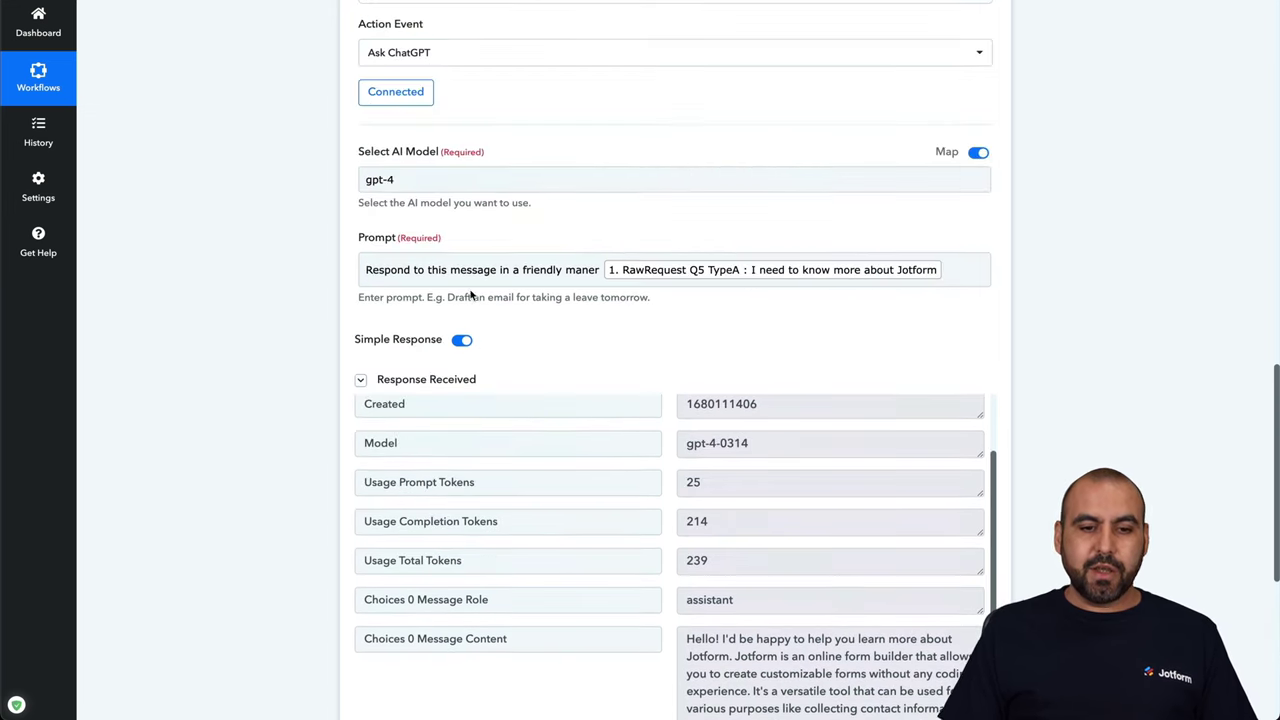
click(374, 277)
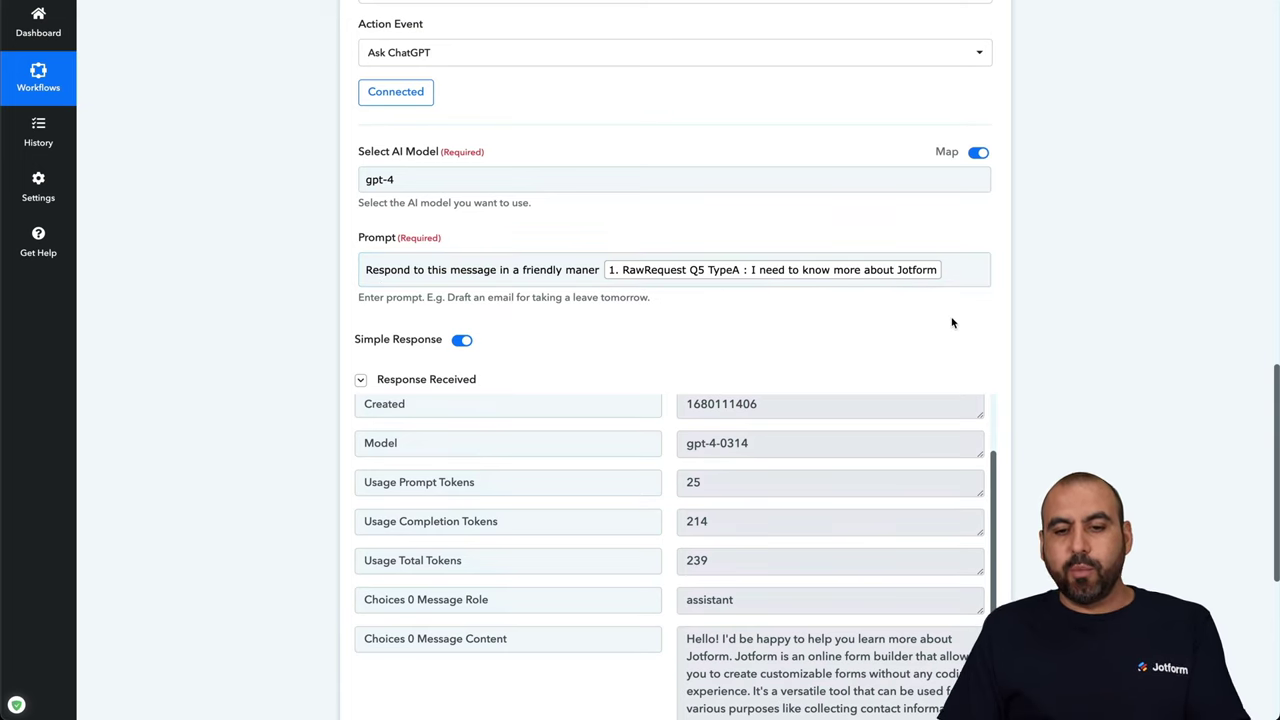
scroll(950, 326, down, 5)
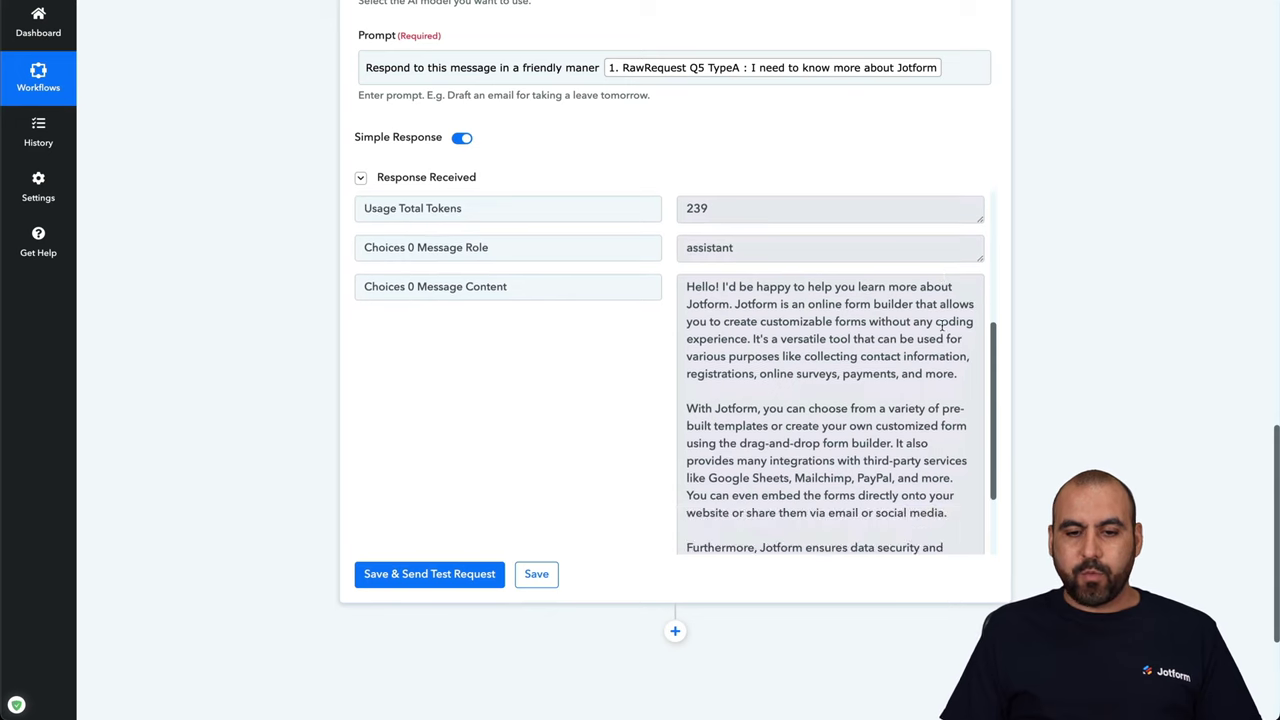
scroll(942, 325, down, 5)
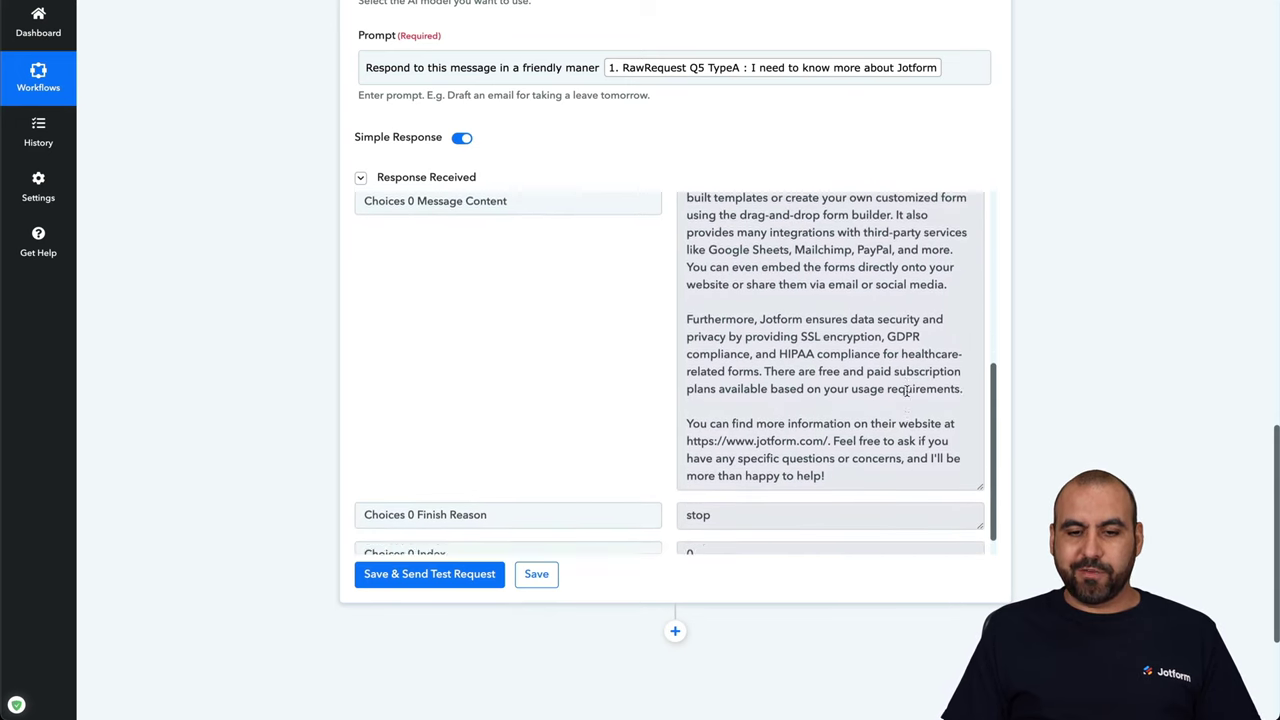
scroll(906, 391, up, 5)
scroll(857, 114, up, 2)
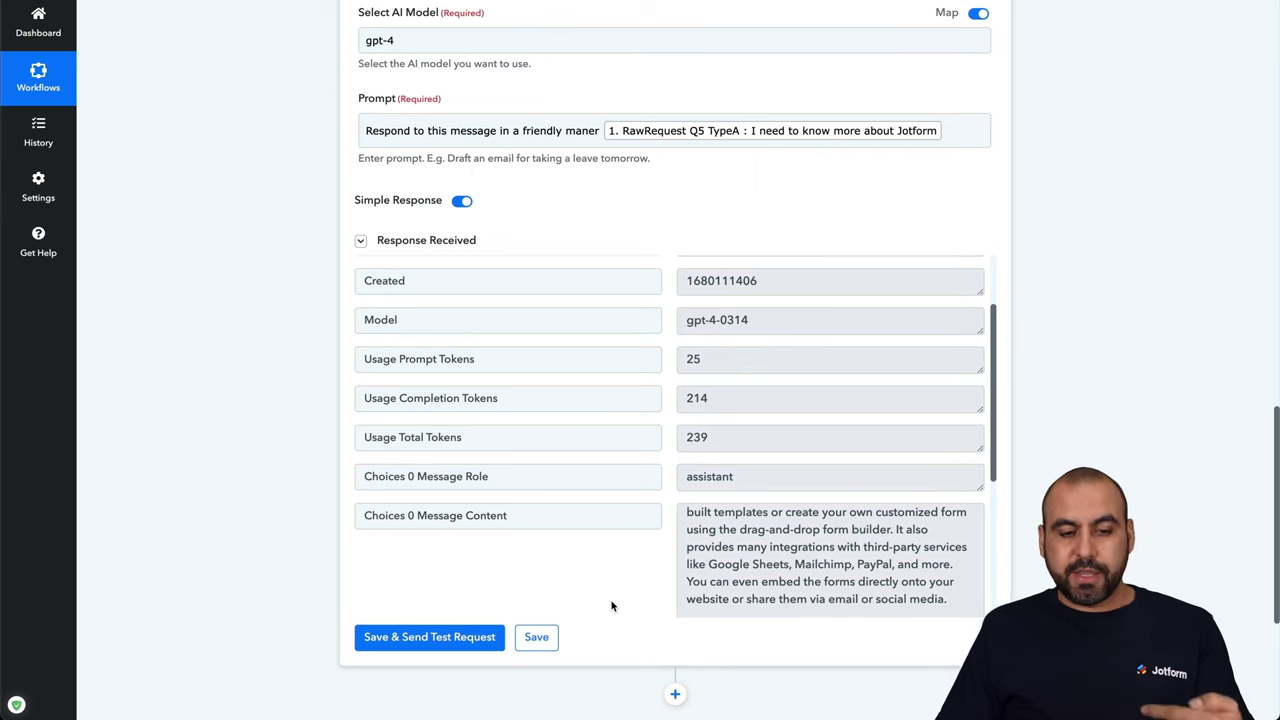
scroll(612, 605, down, 3)
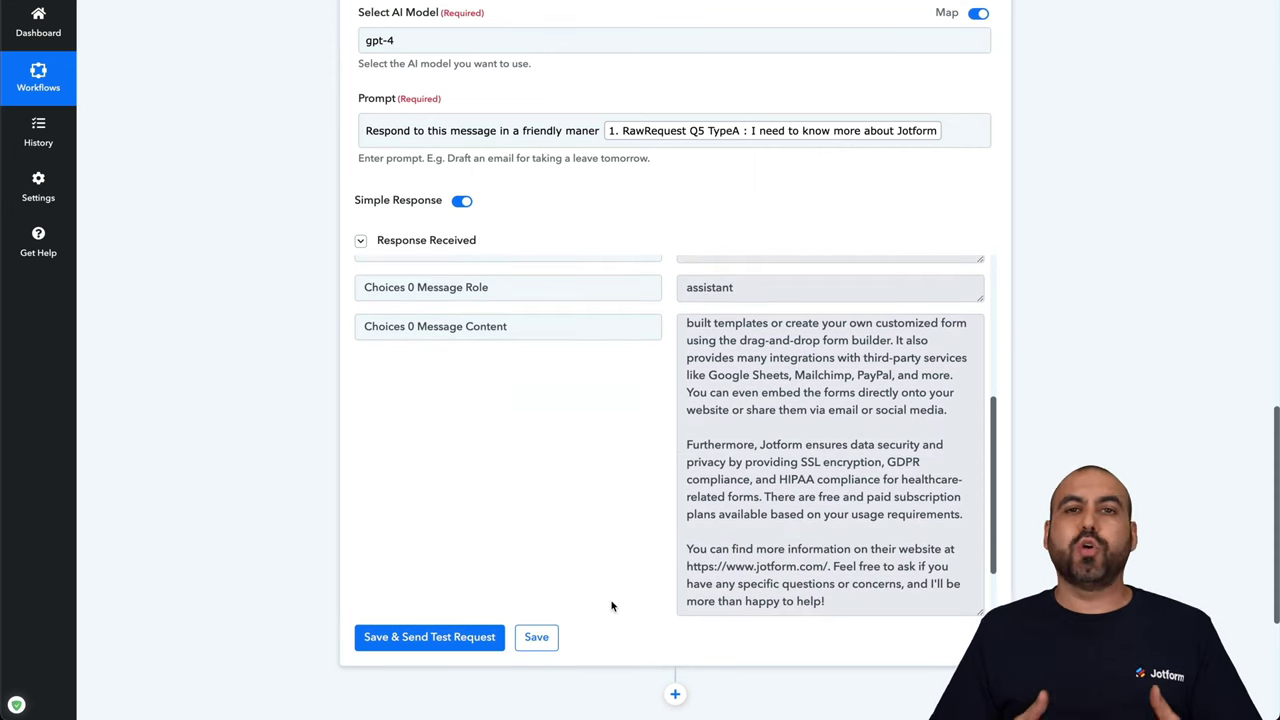
scroll(612, 605, down, 2)
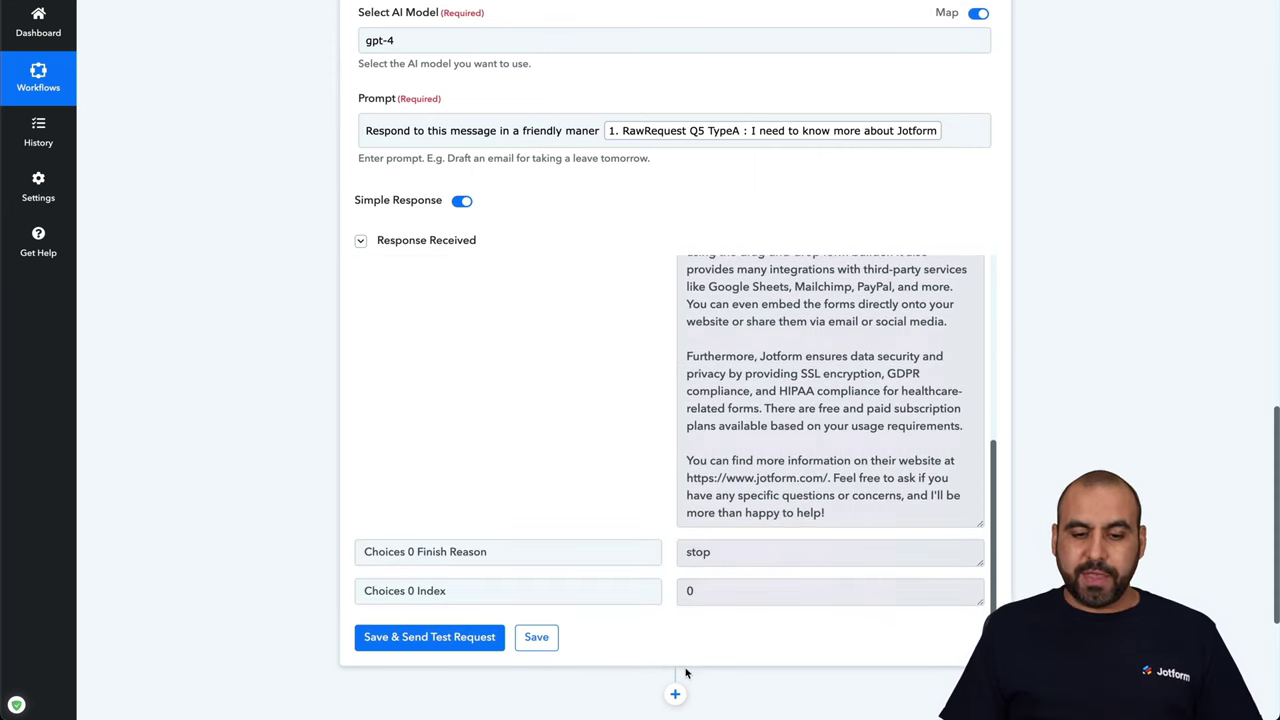
scroll(683, 662, down, 3)
click(676, 517)
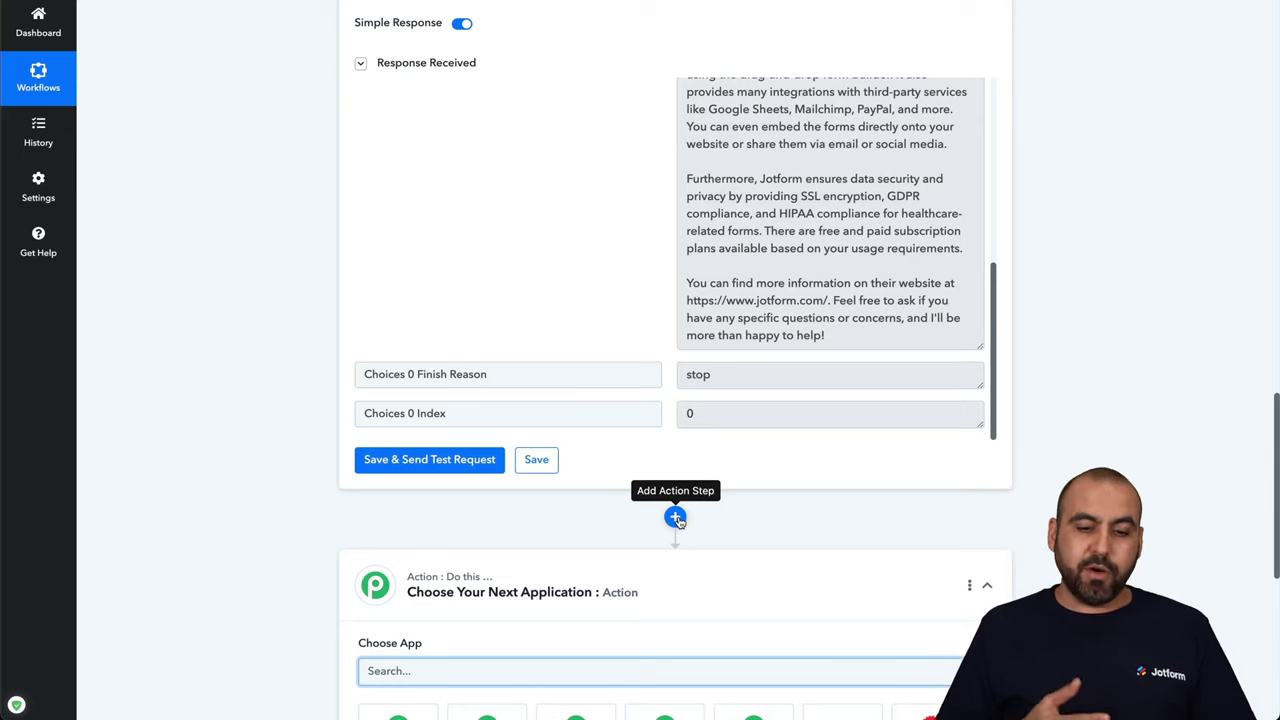
Scroll down and back up through the gpt-4 Ask ChatGPT step to review its reply explaining Jotform
scroll(676, 517, down, 4)
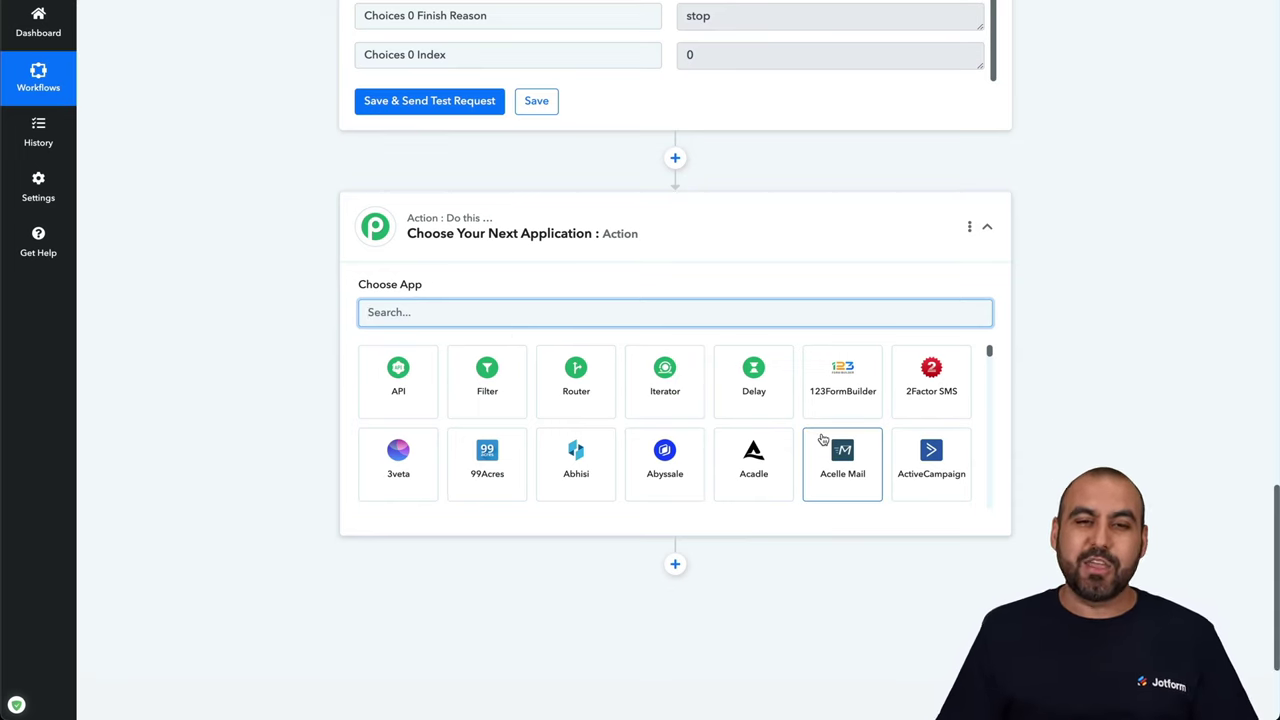
scroll(1081, 258, up, 10)
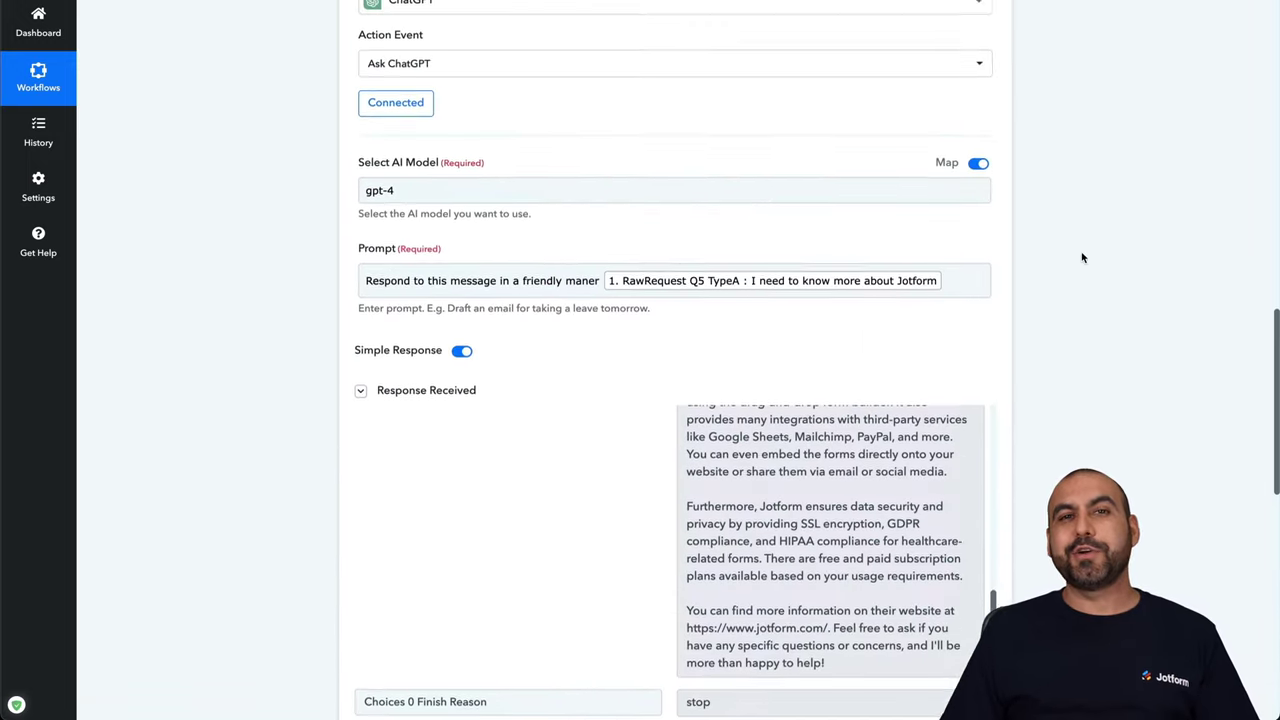